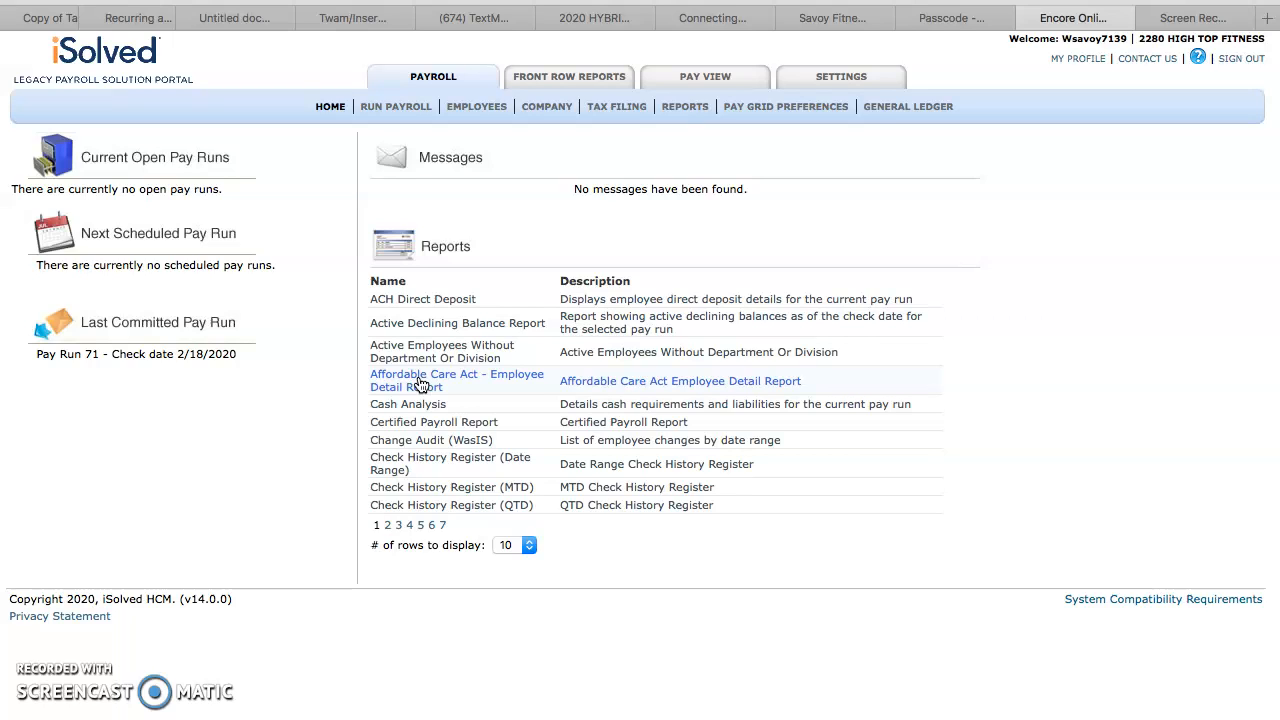
Open the Front Row Reports section of the payroll portal
click(561, 80)
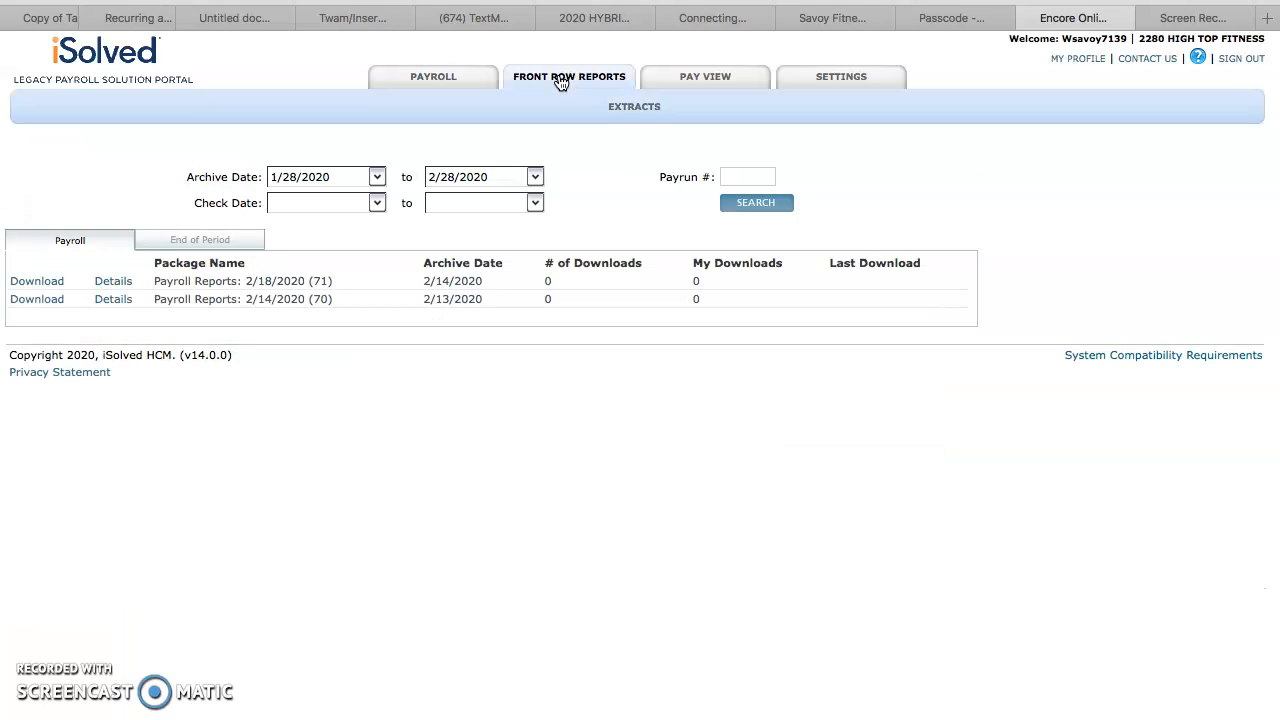
Search the payroll archives with the archive date range set from 1/15/2020 to 1/15/2020
click(376, 176)
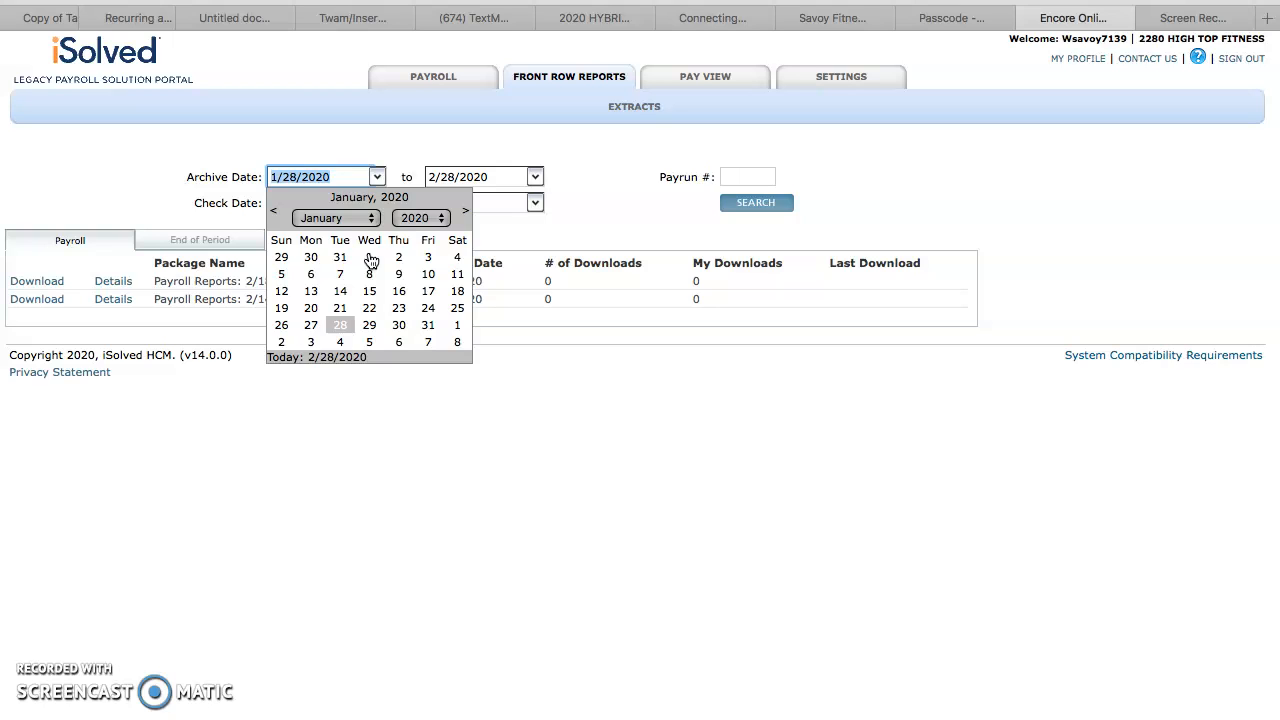
click(369, 291)
click(535, 177)
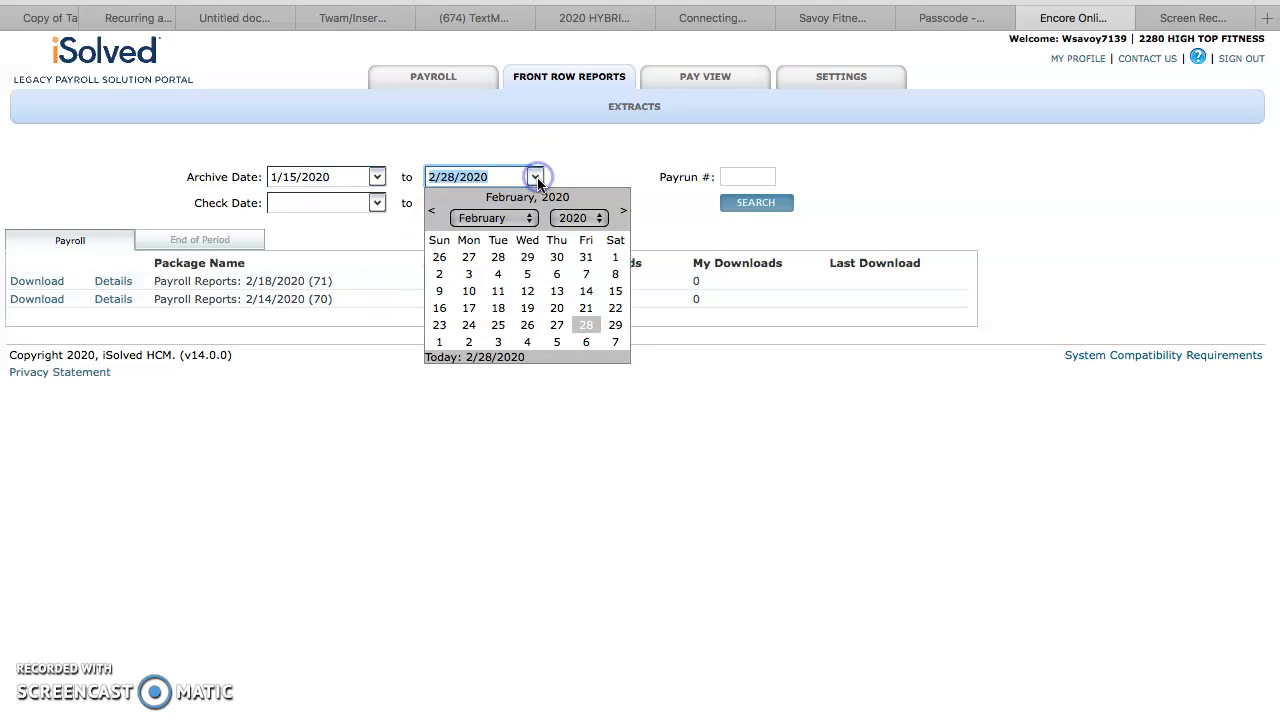
click(431, 210)
click(527, 291)
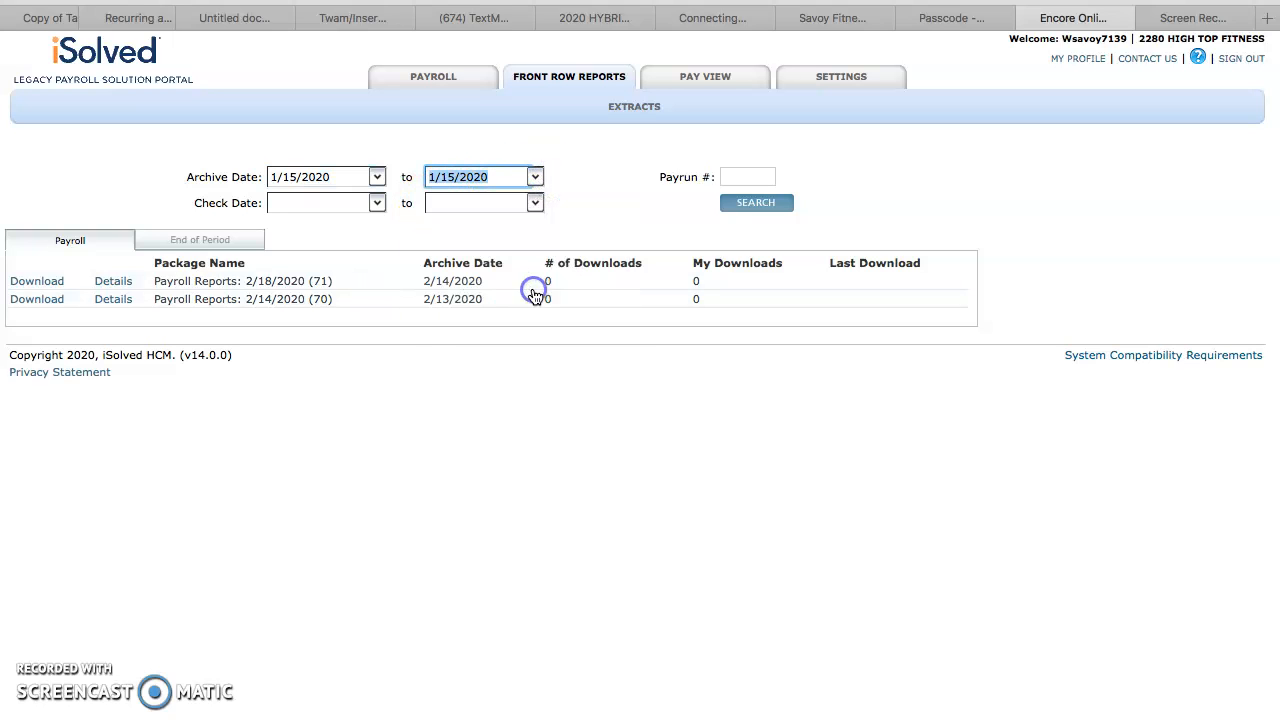
click(778, 205)
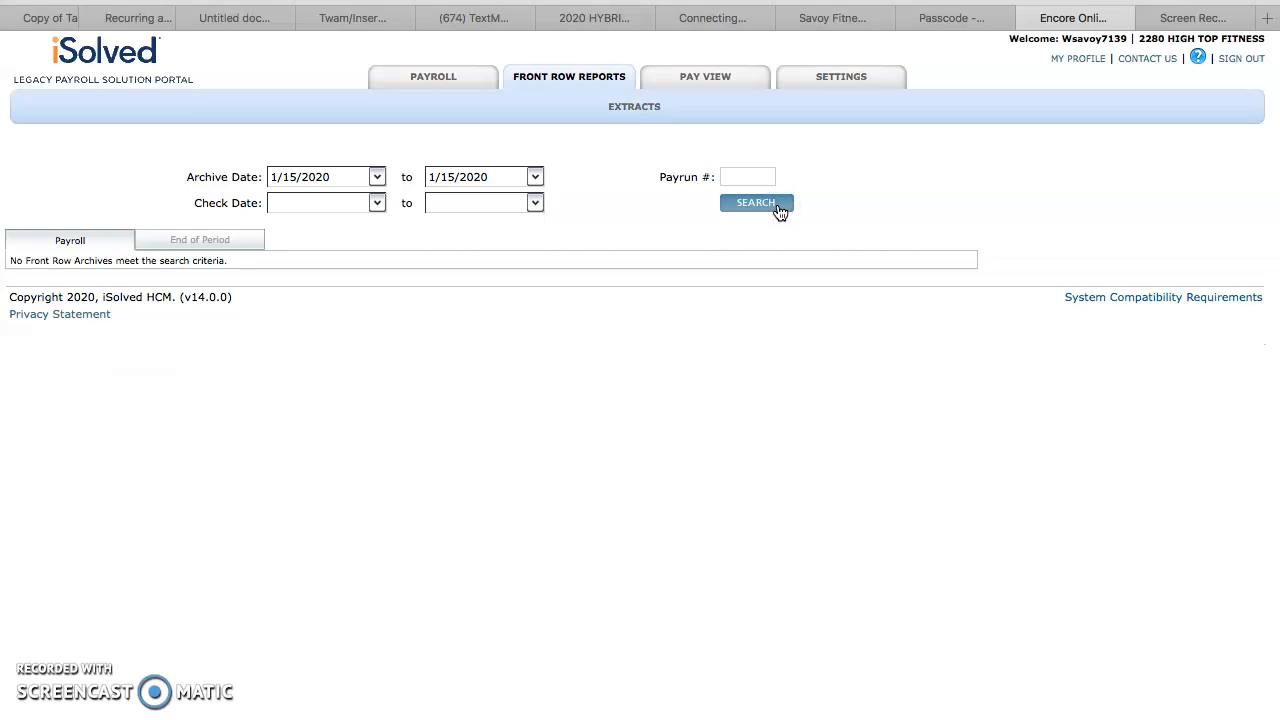
click(756, 221)
Set the check date range from 1/15/2020 to 1/15/2020 and run the archive search
click(376, 203)
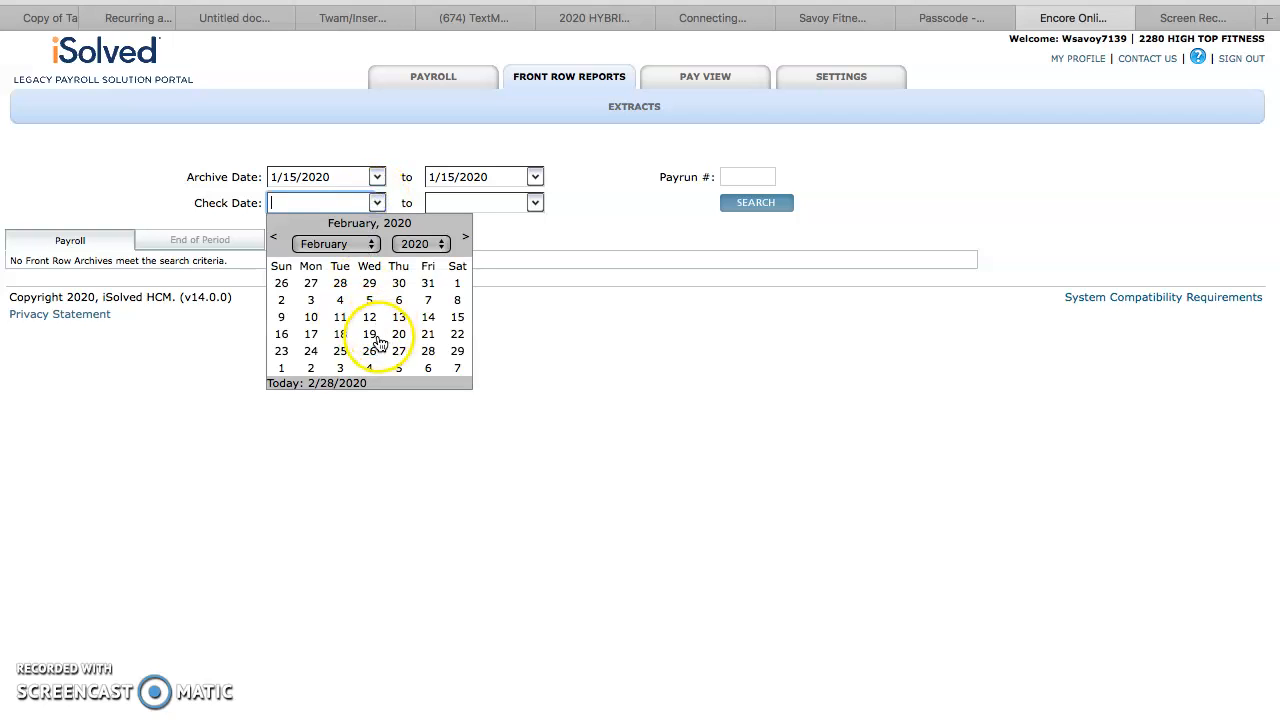
click(273, 237)
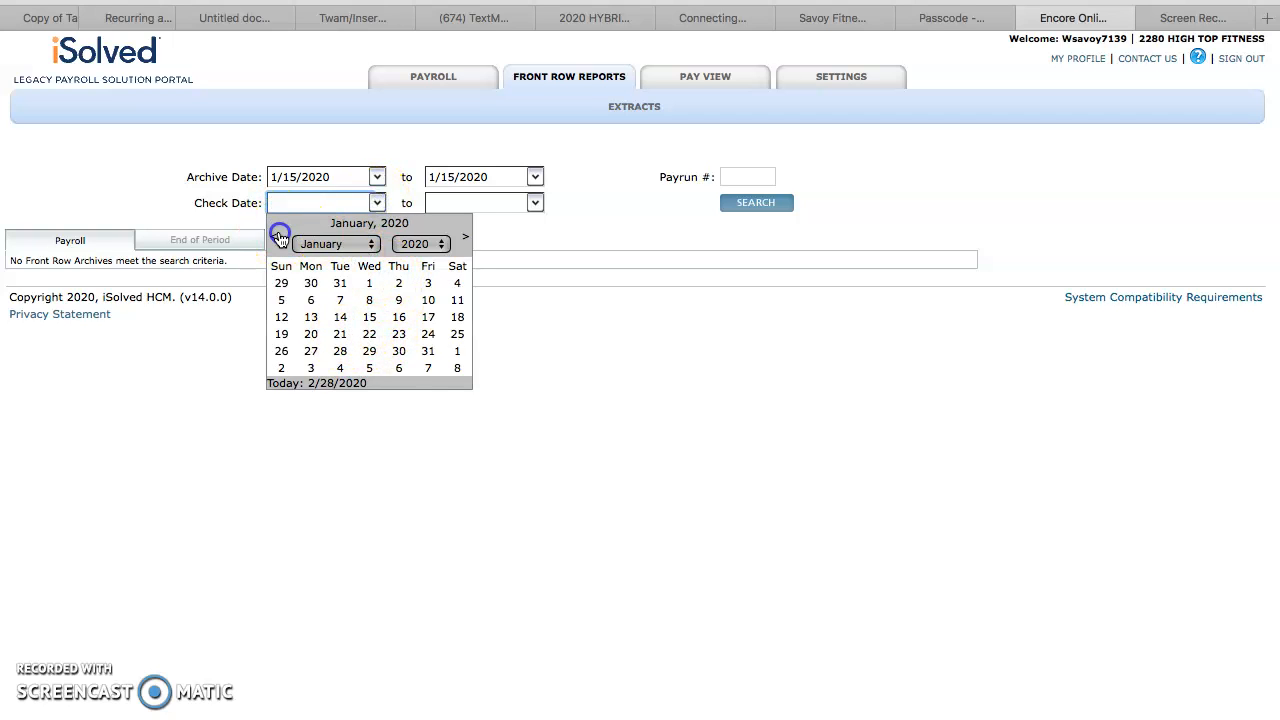
click(369, 317)
click(376, 177)
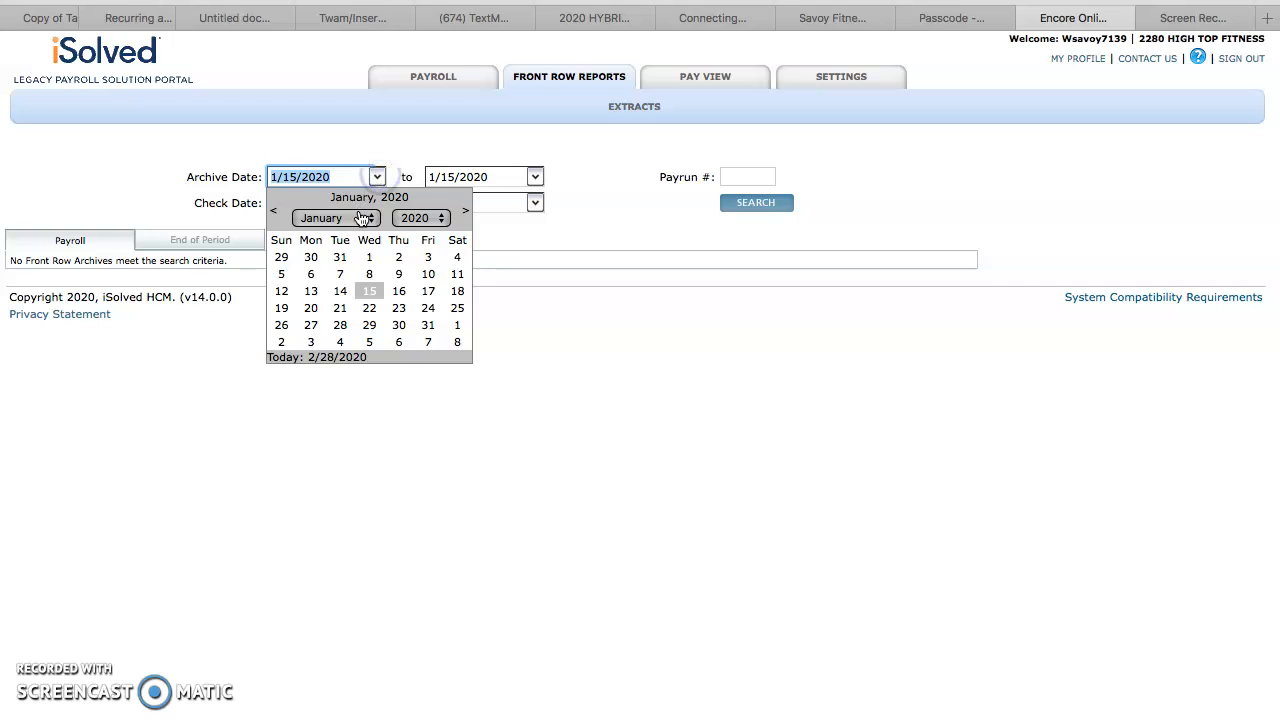
click(760, 205)
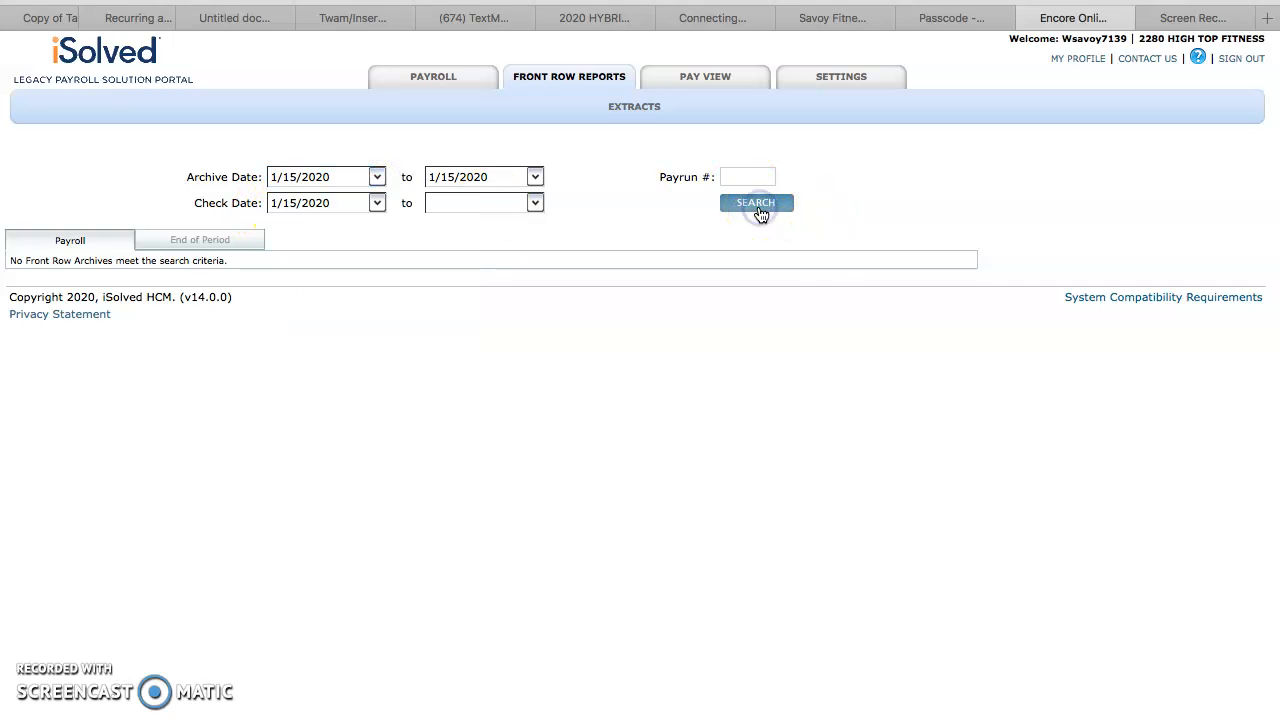
click(492, 203)
click(537, 203)
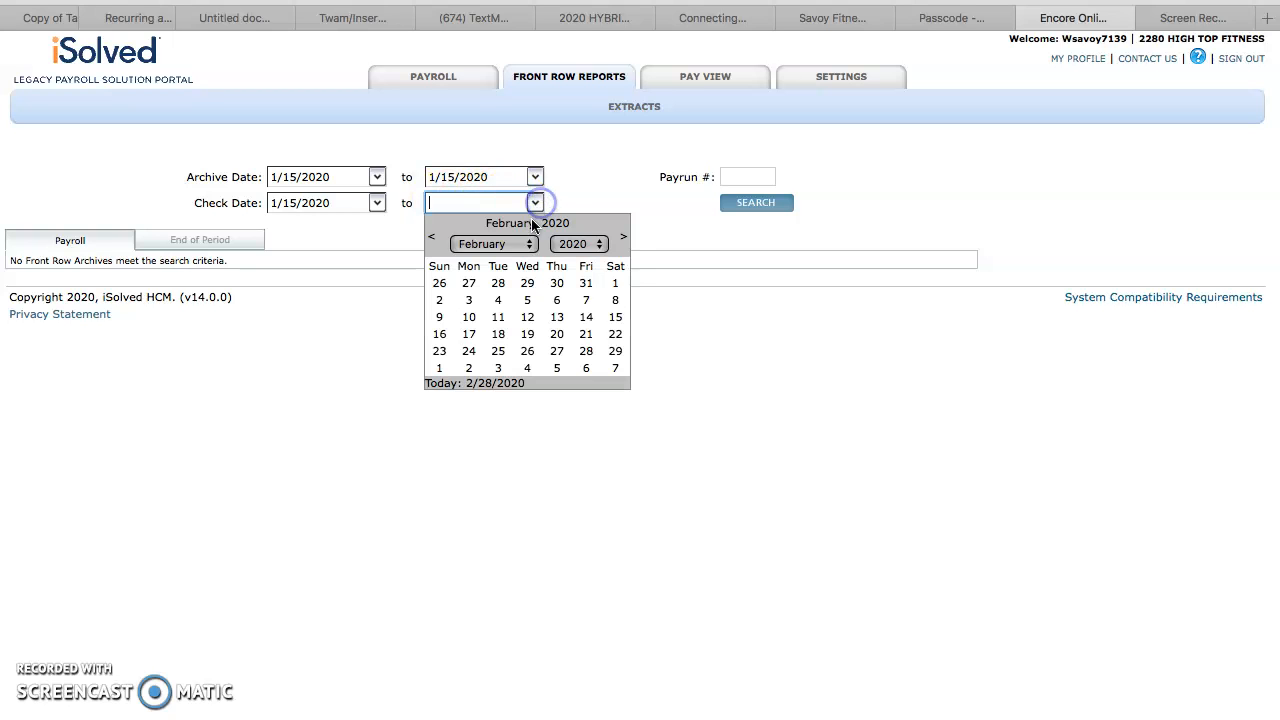
click(434, 241)
click(527, 317)
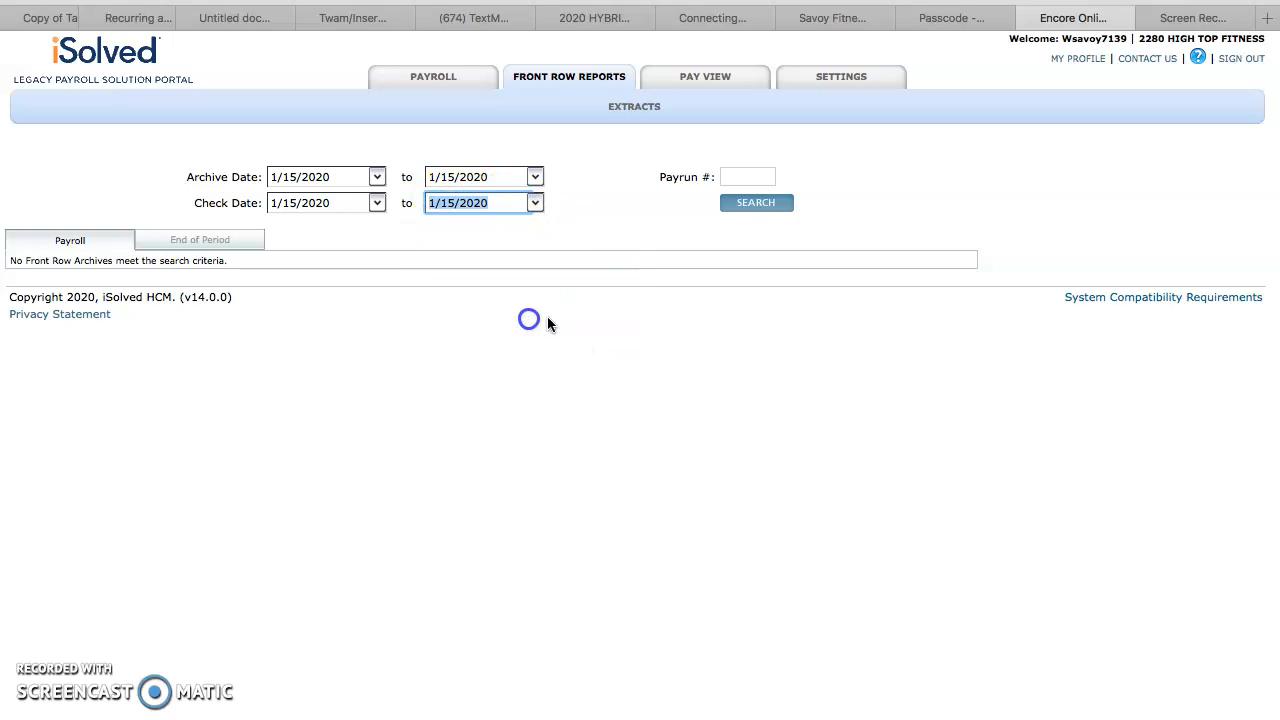
click(737, 201)
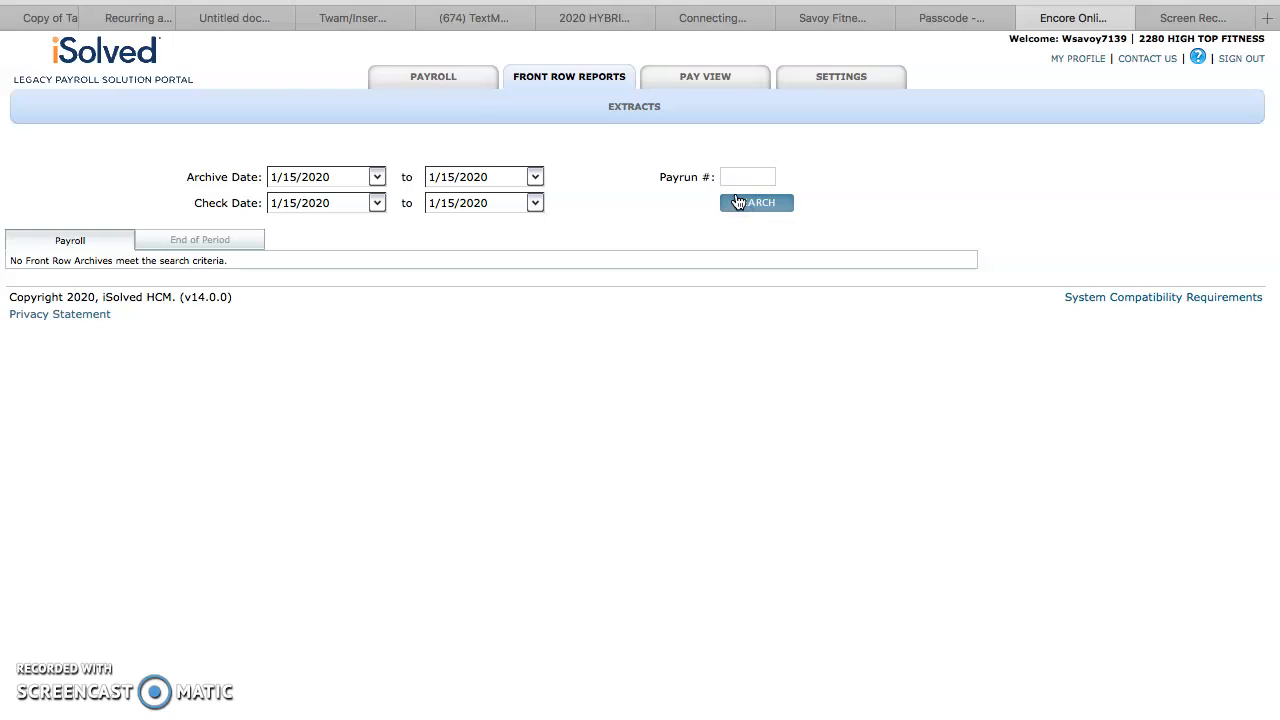
Clear both archive date fields and search again by the check date range only
click(511, 175)
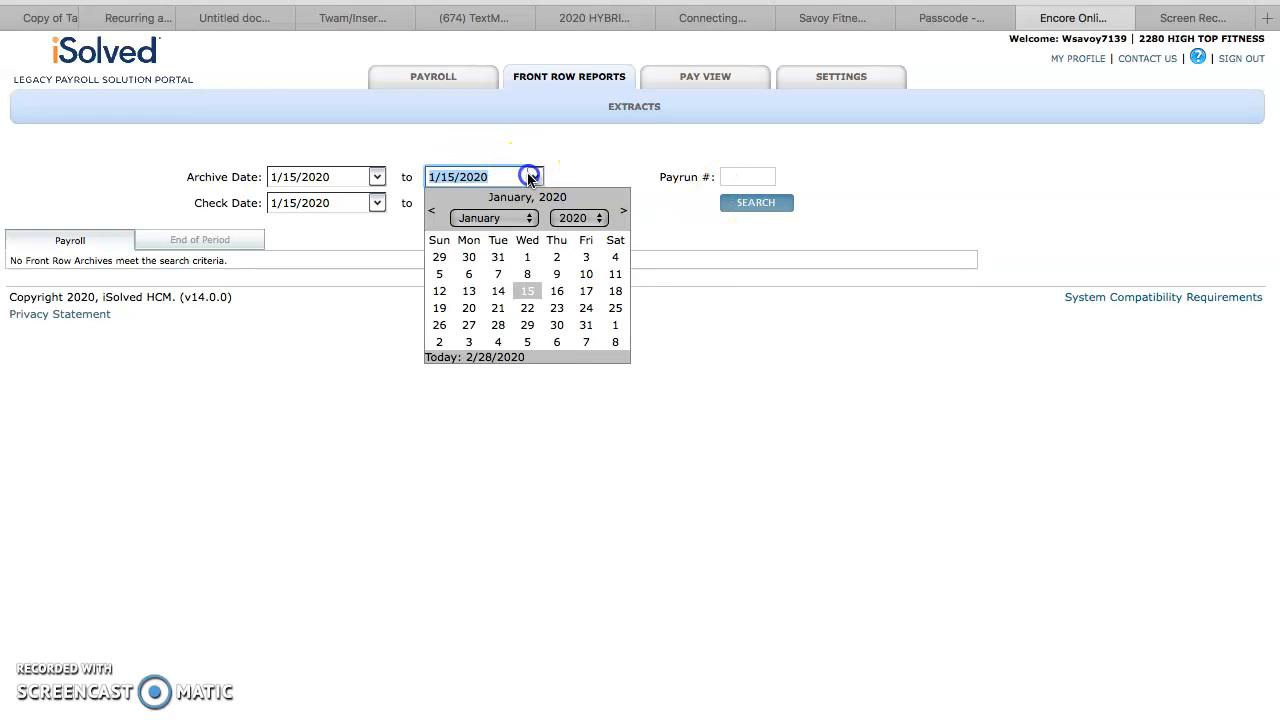
key(BackSpace)
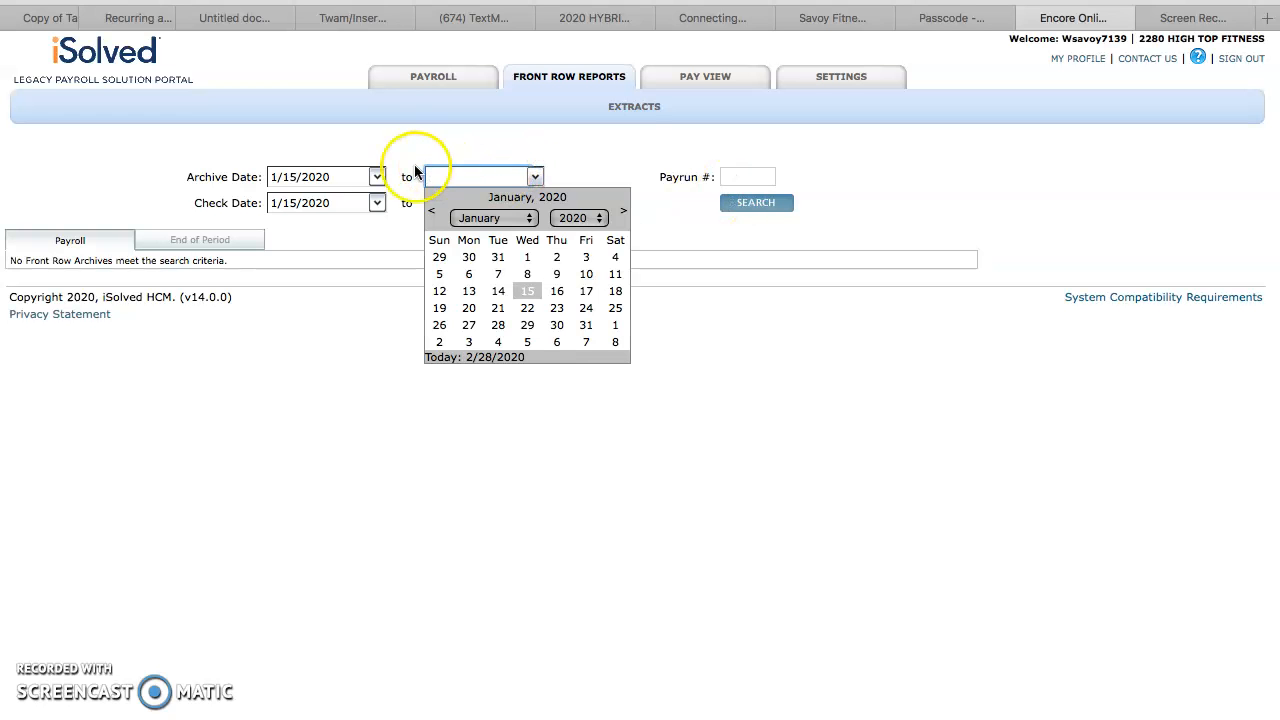
click(340, 176)
key(BackSpace)
key(BackSpace)
key(BackSpace)
key(BackSpace)
key(BackSpace)
key(BackSpace)
key(BackSpace)
key(BackSpace)
key(BackSpace)
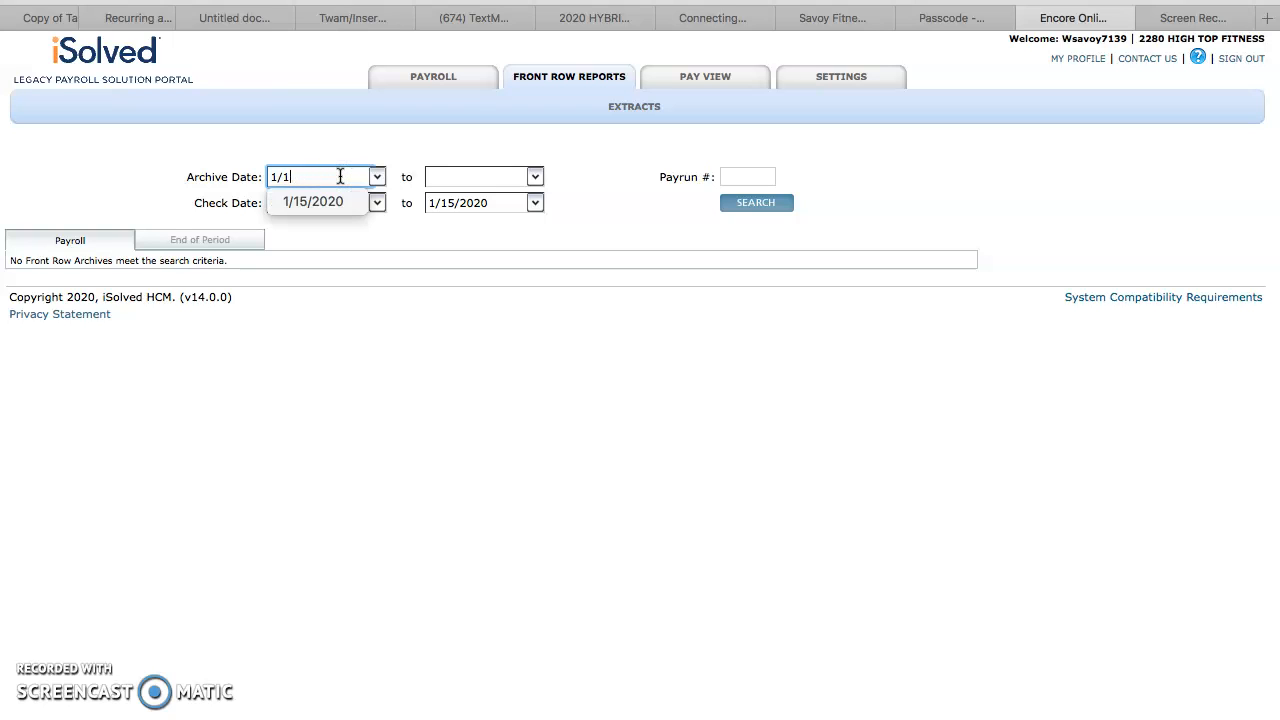
click(738, 212)
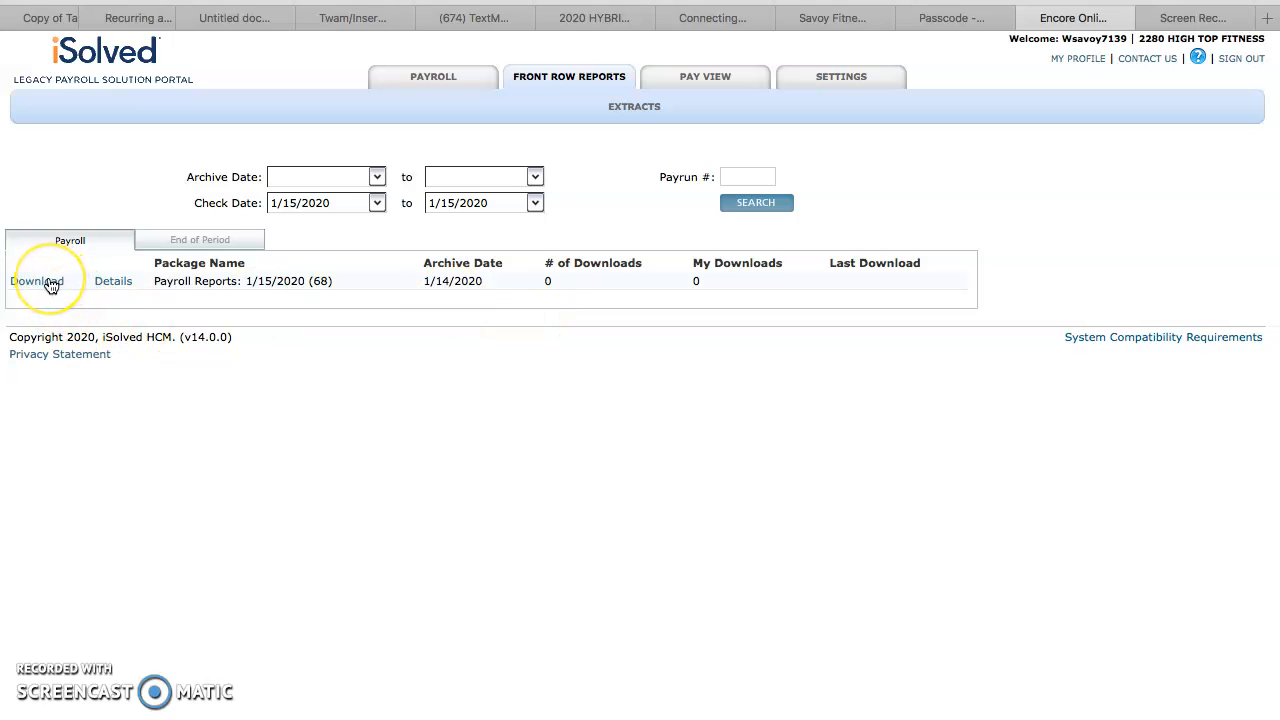
View which reports the 1/15/2020 payroll package contains, then close its details
click(108, 284)
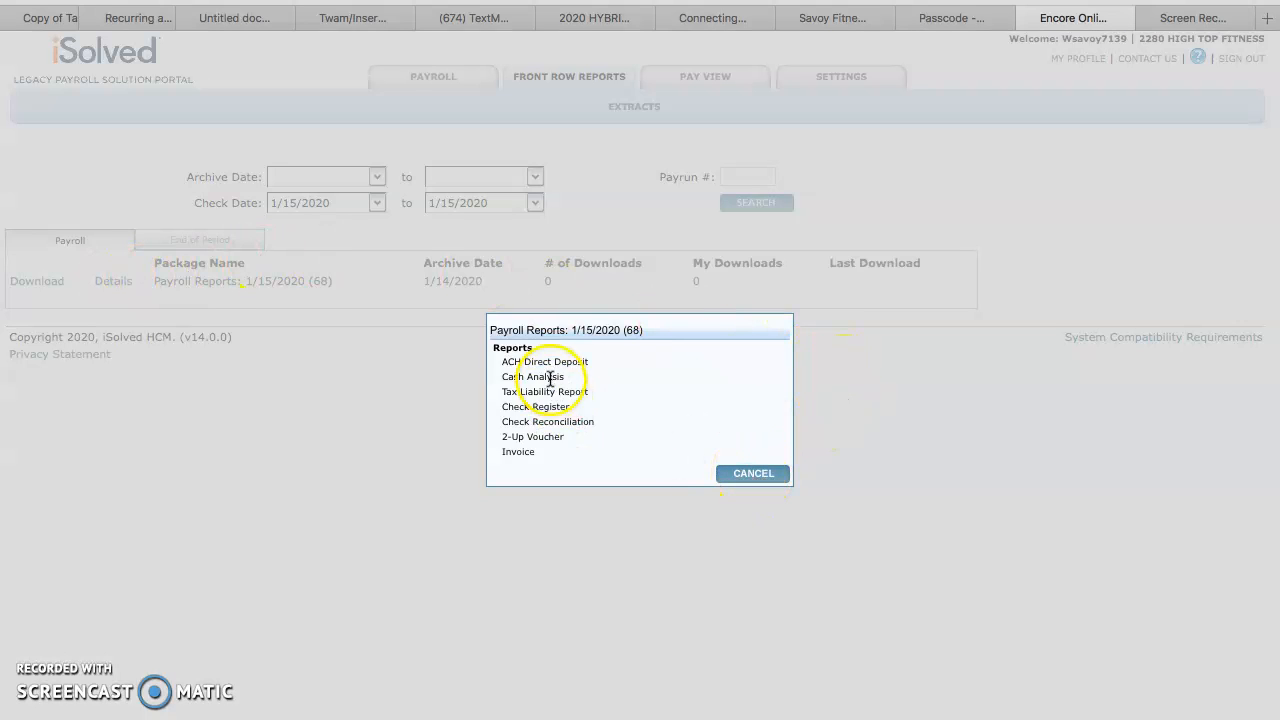
click(763, 472)
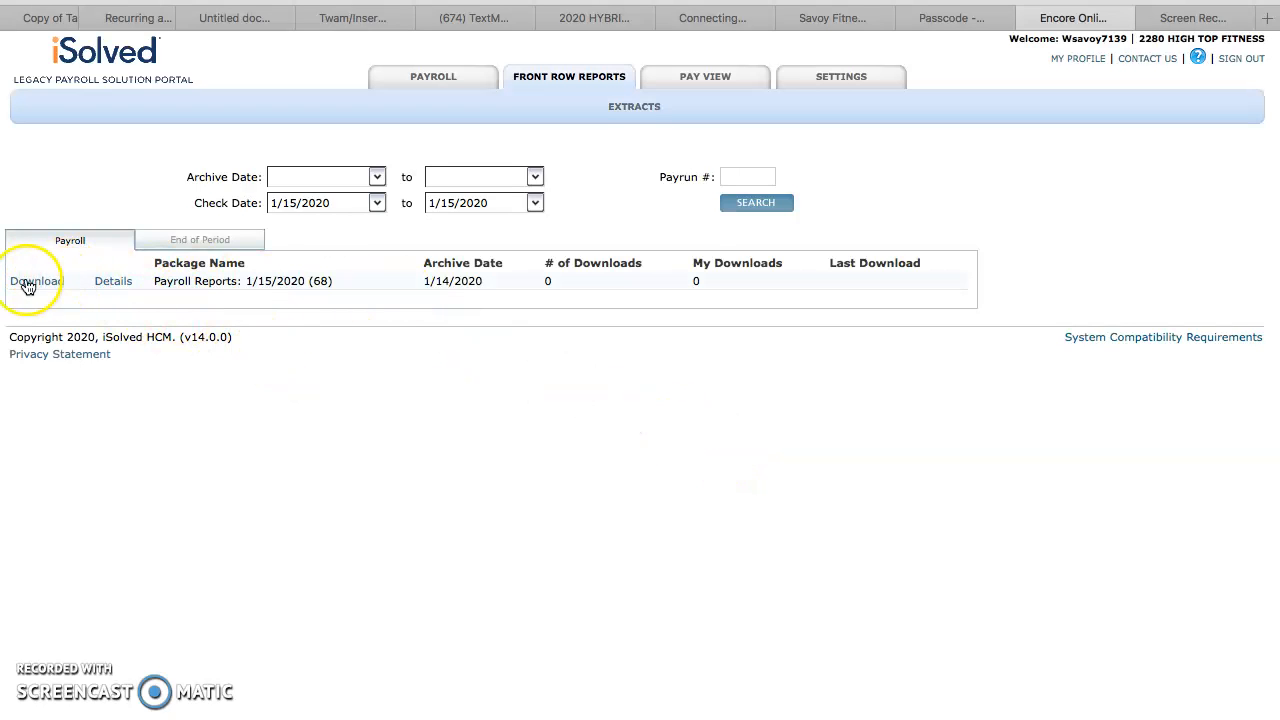
Download the 1/15/2020 payroll reports package and unlock the PDF with the document password
click(55, 282)
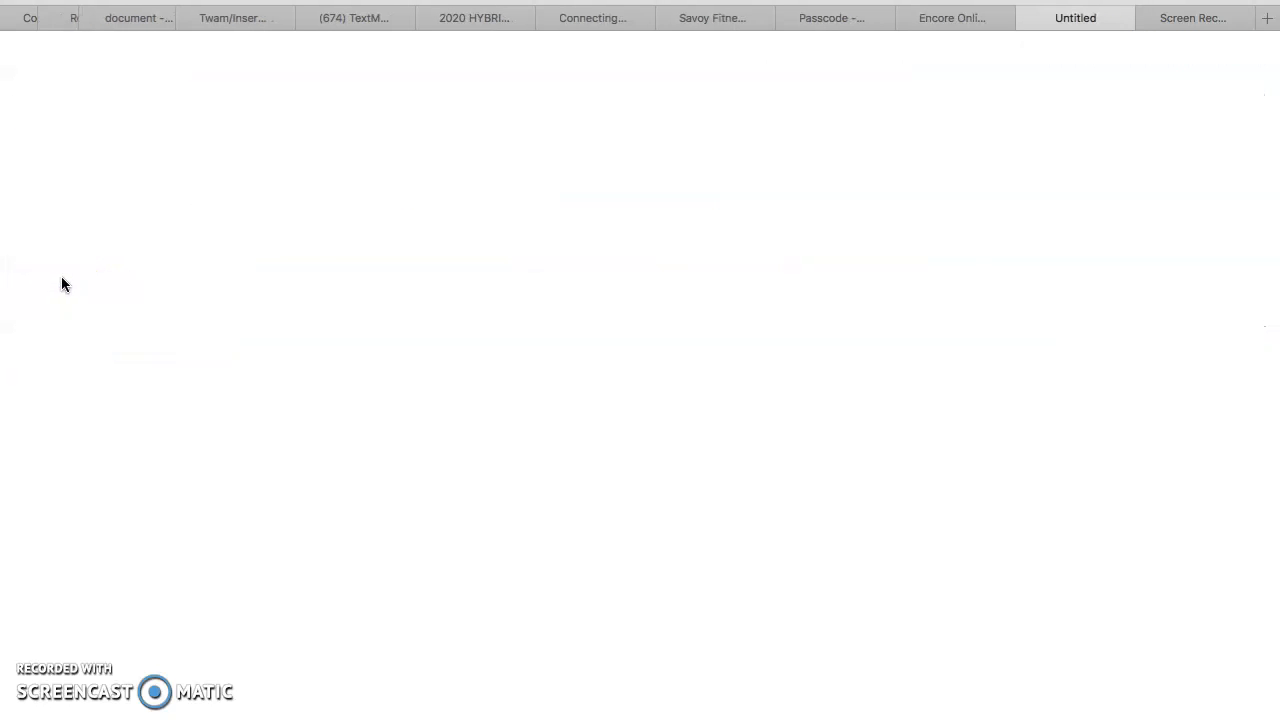
click(62, 282)
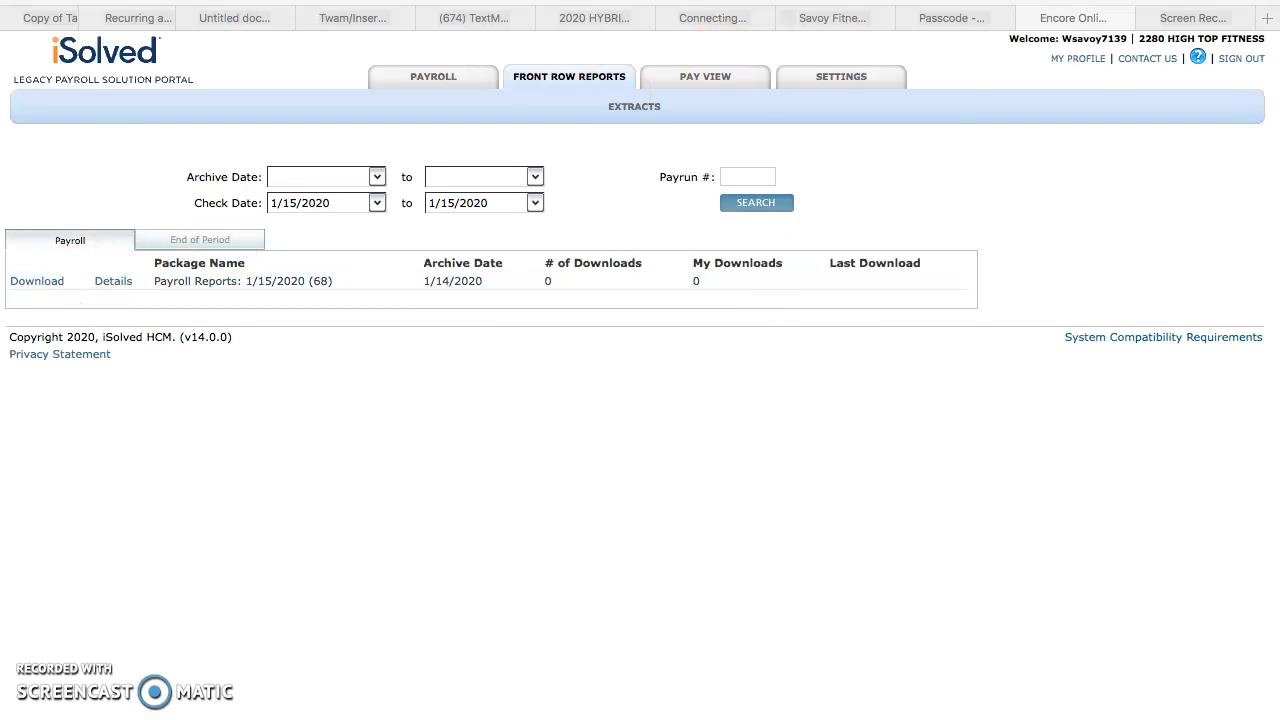
click(650, 402)
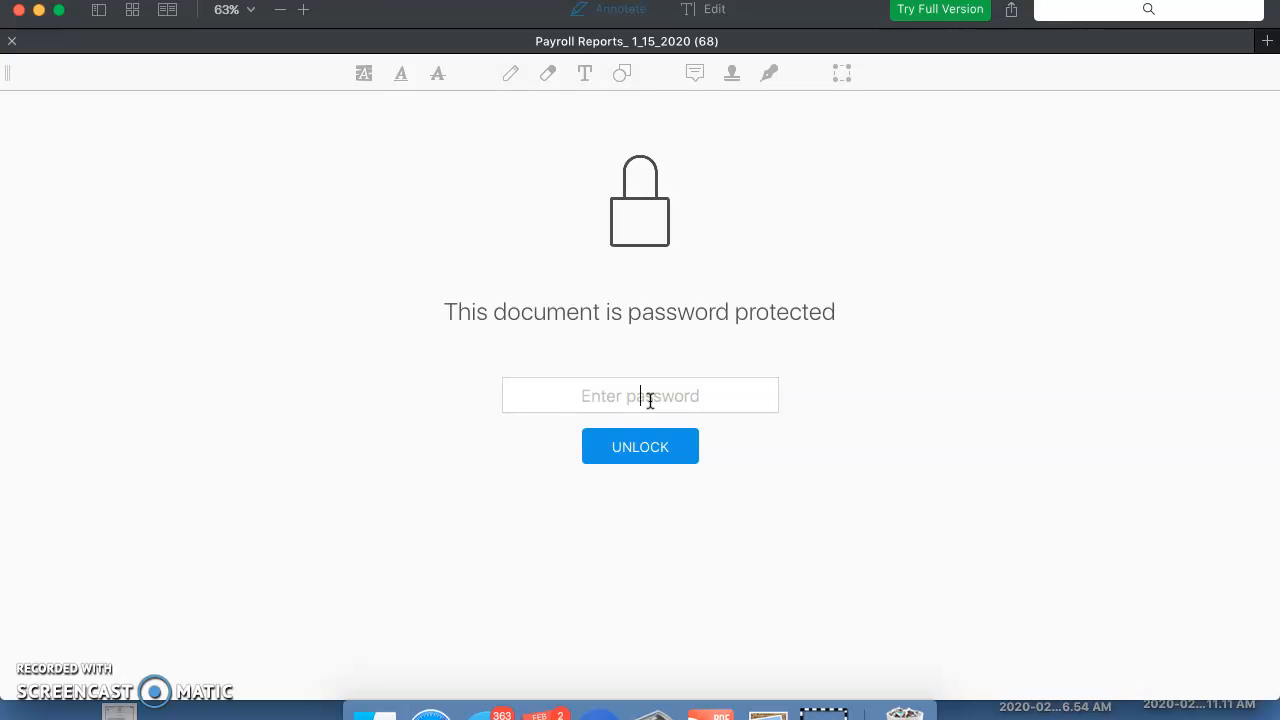
text(••••••••)
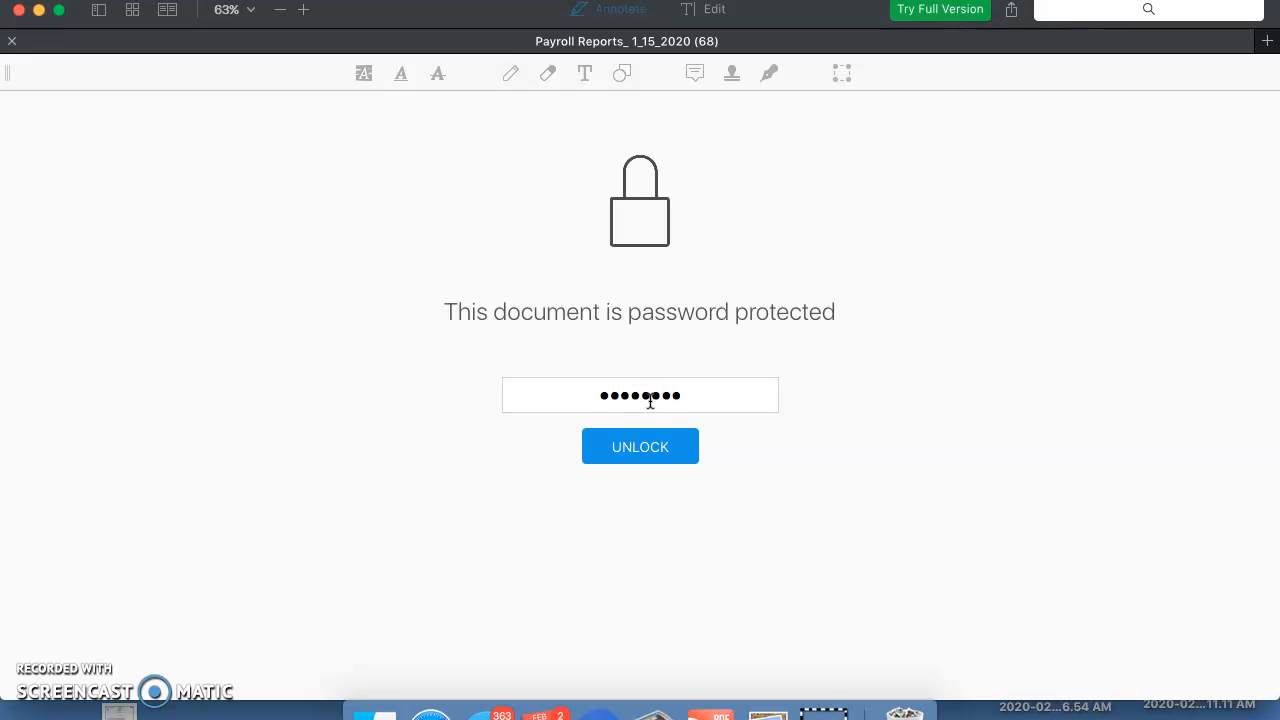
click(645, 449)
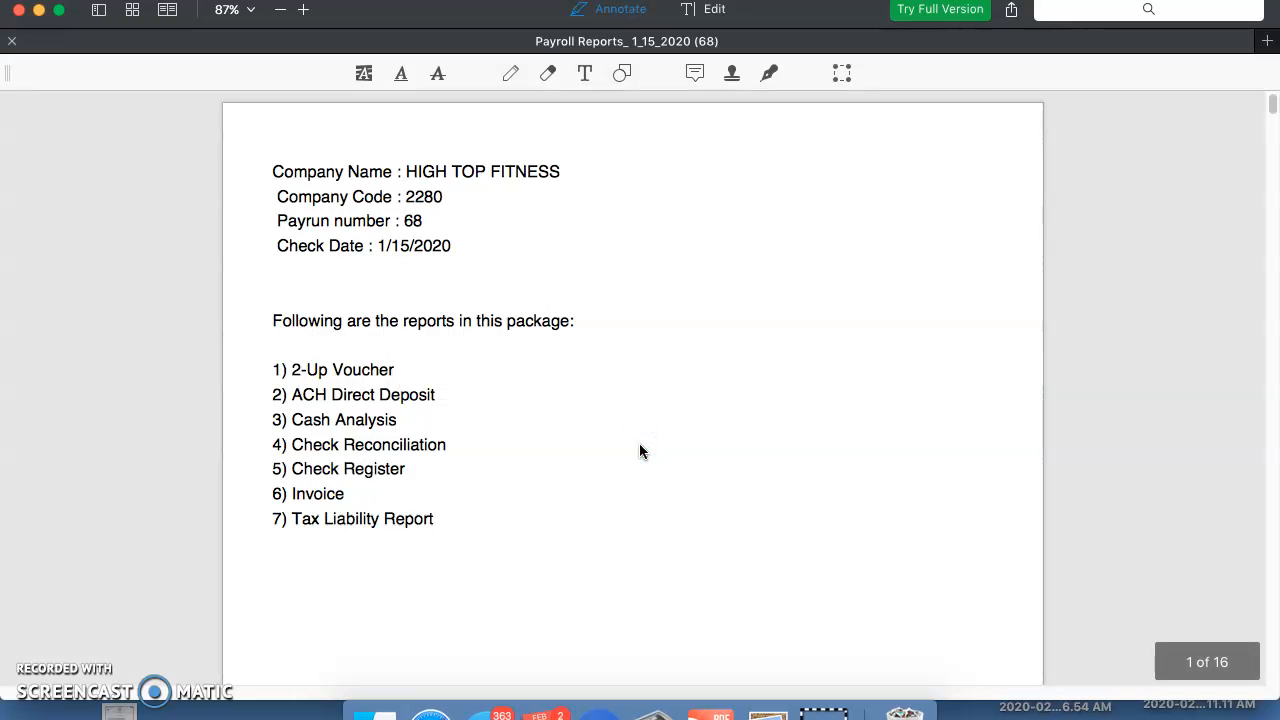
Look through the employee pay vouchers on pages 2 and 3 of the payroll PDF and return to the report list on page 1
scroll(640, 445, down, 15)
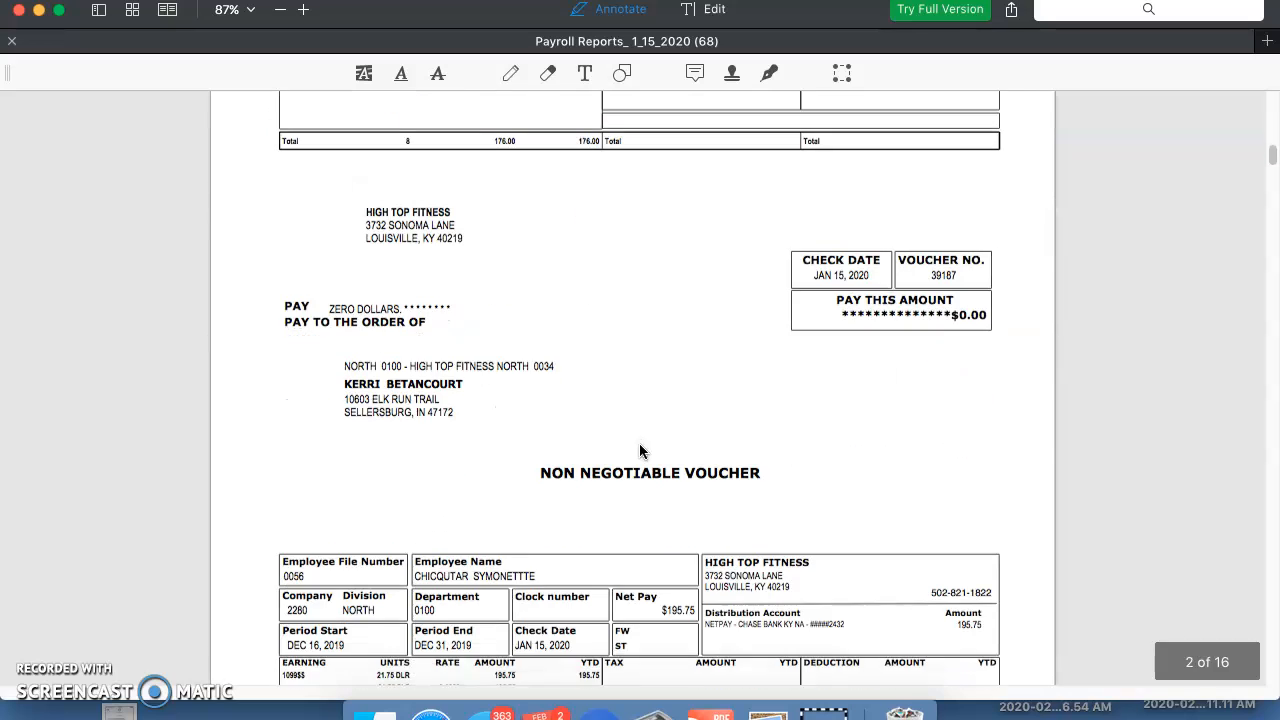
click(638, 453)
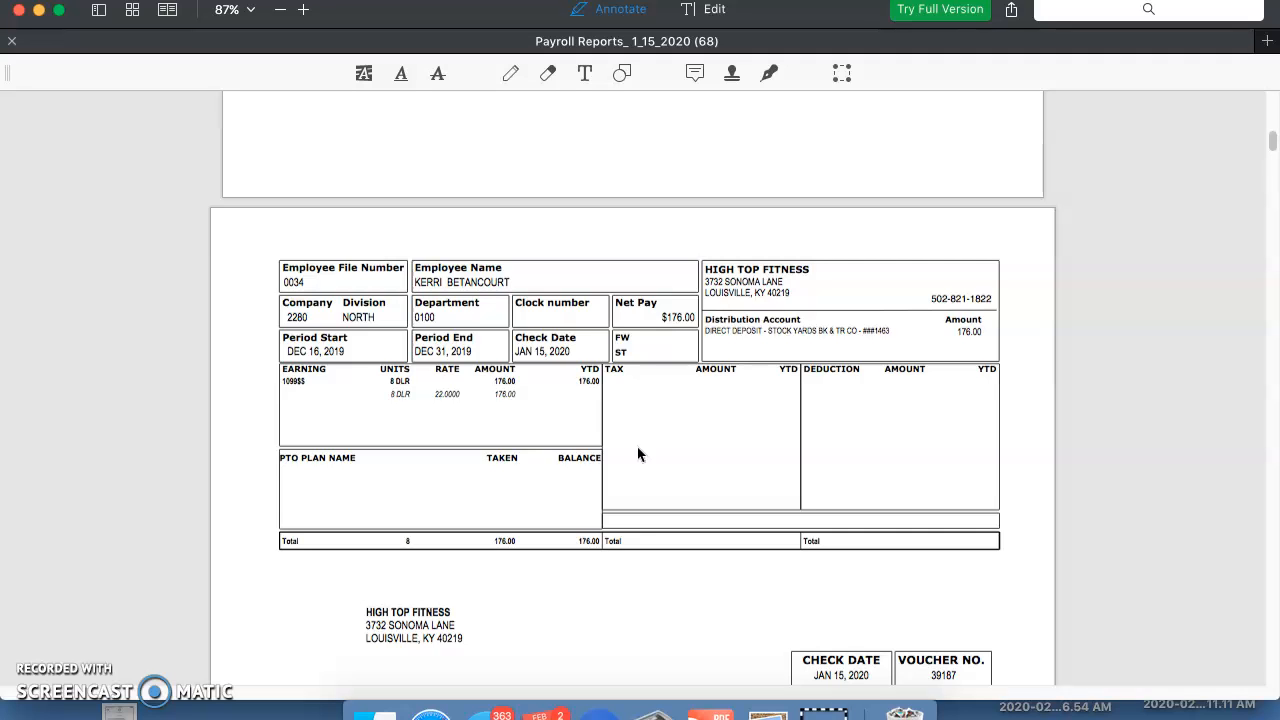
scroll(880, 245, up, 10)
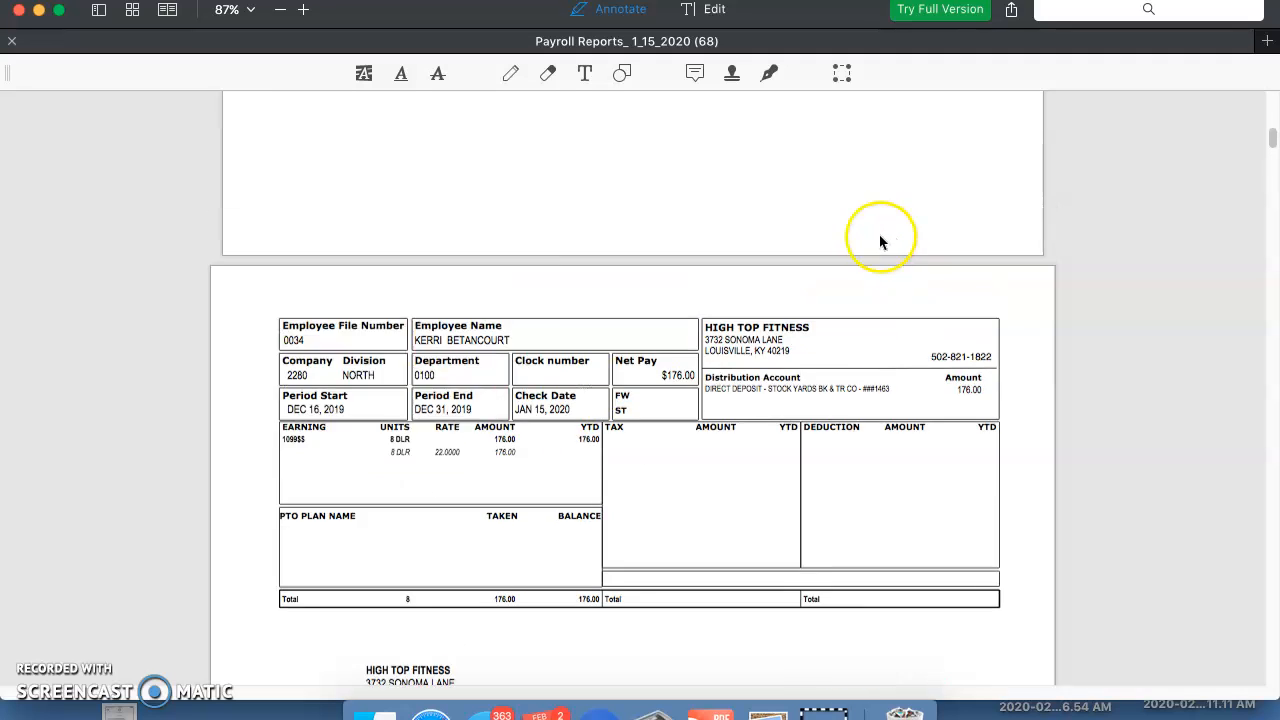
scroll(883, 261, down, 10)
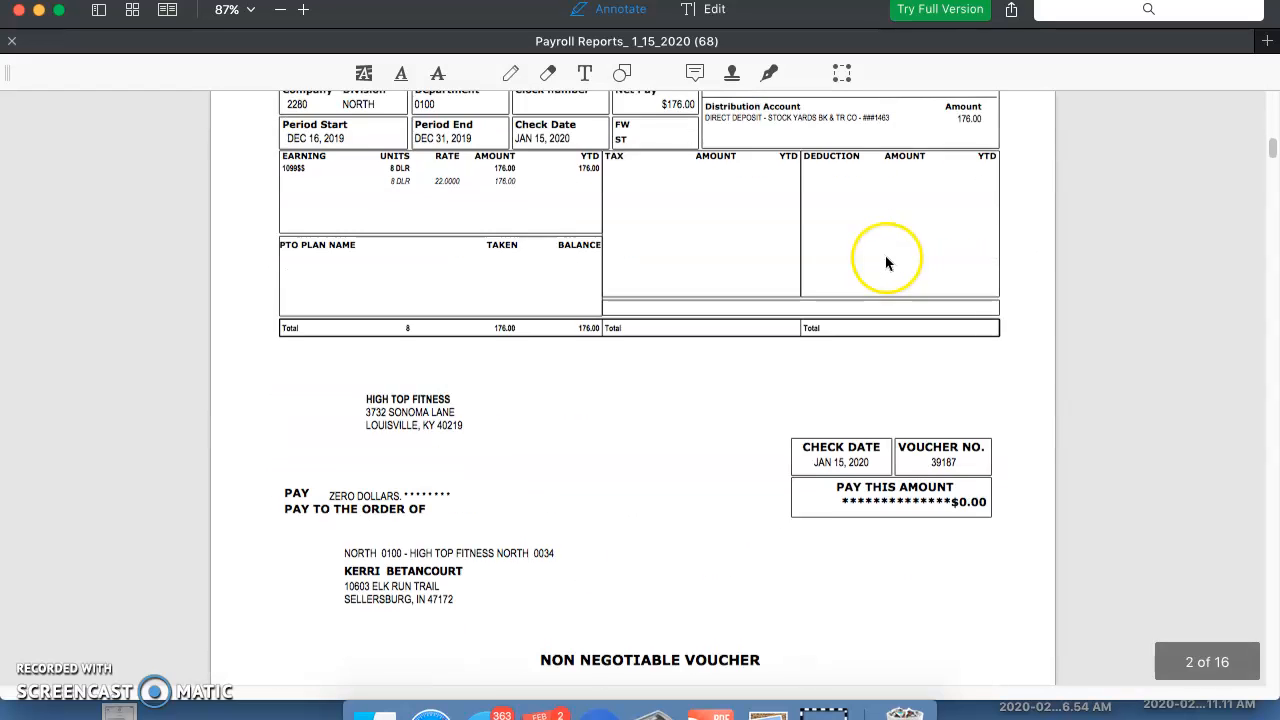
scroll(886, 263, up, 1)
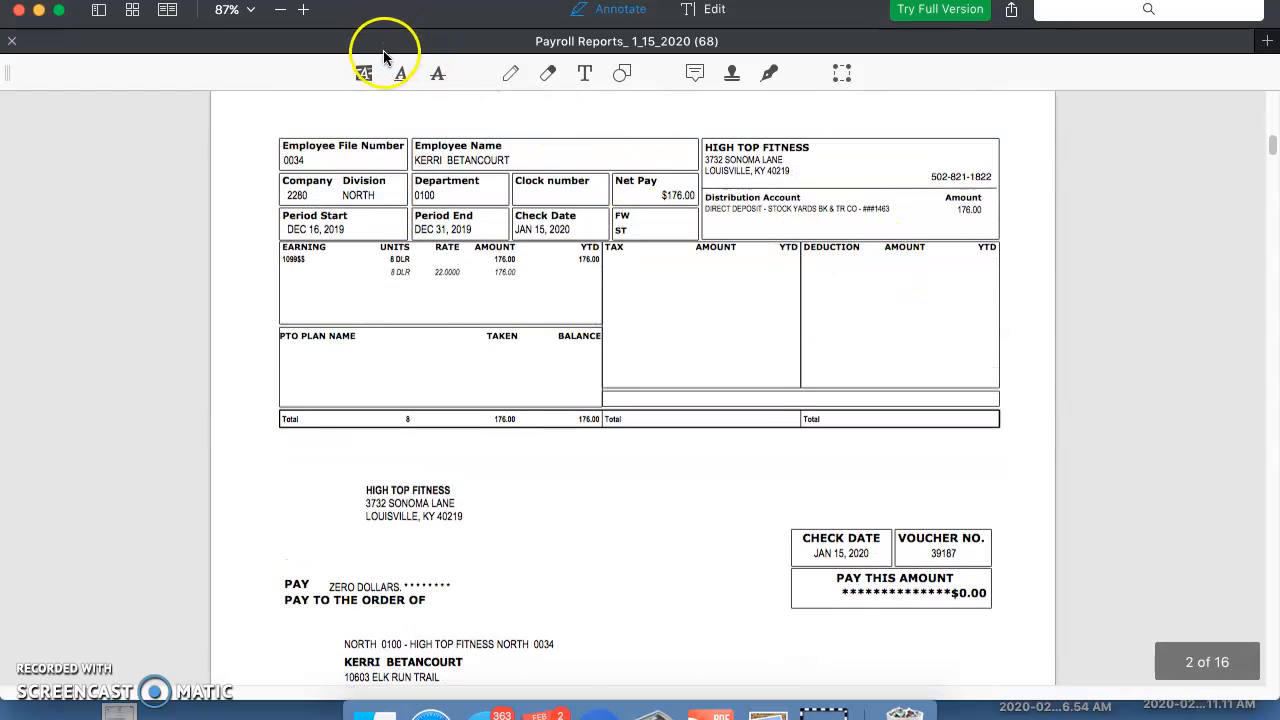
scroll(829, 372, down, 10)
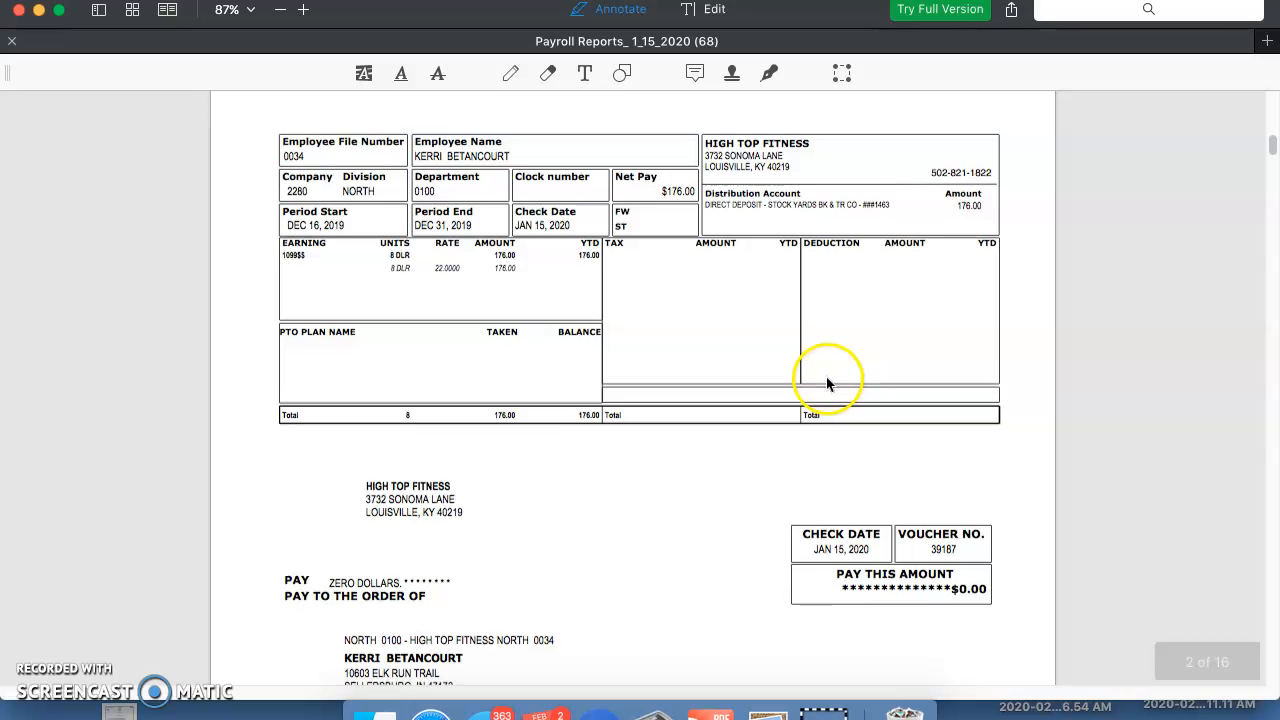
scroll(828, 378, down, 10)
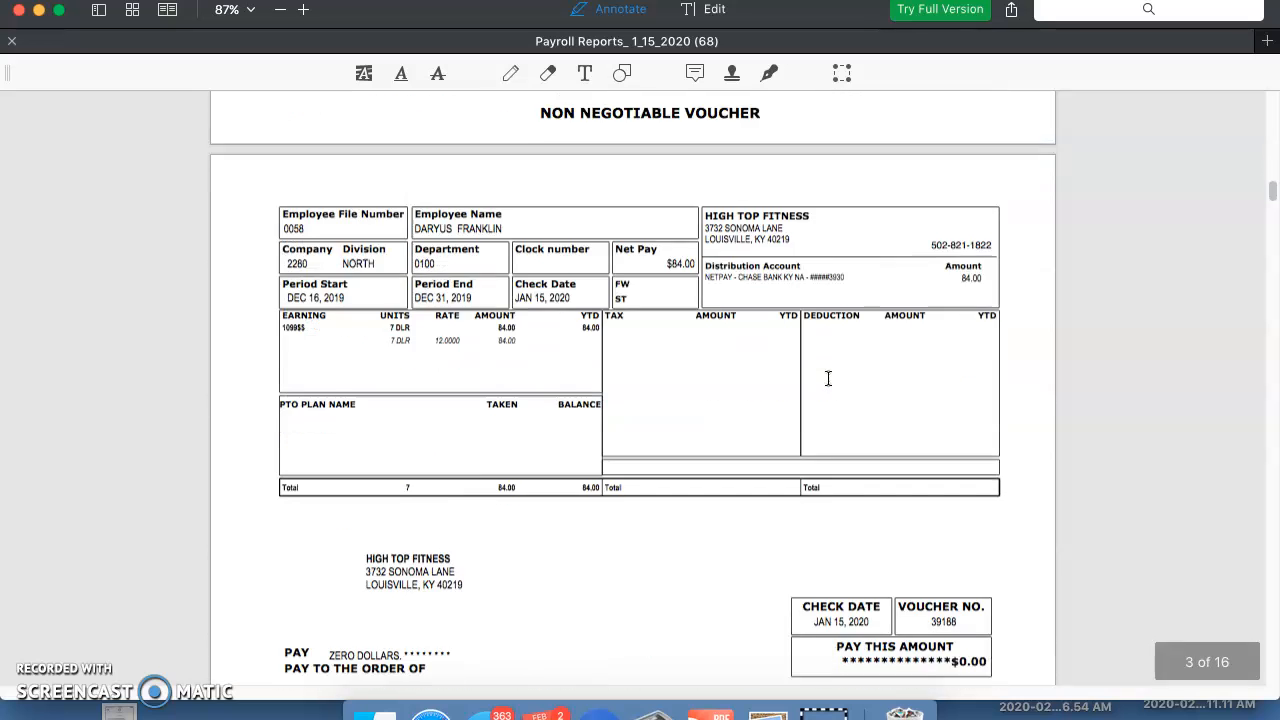
scroll(828, 380, up, 1)
scroll(828, 386, up, 20)
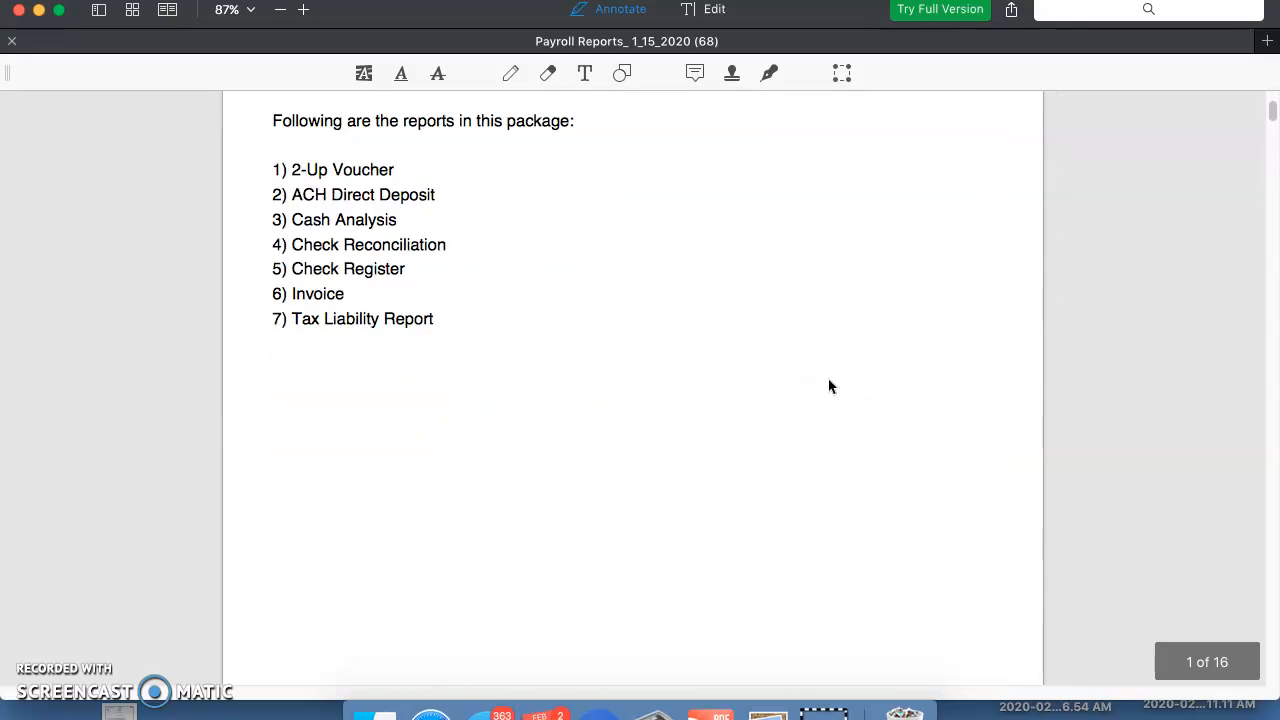
Examine the pay details of both employee vouchers on page 2 of the payroll PDF
scroll(828, 386, down, 15)
scroll(828, 387, up, 2)
scroll(828, 388, down, 1)
scroll(829, 388, down, 3)
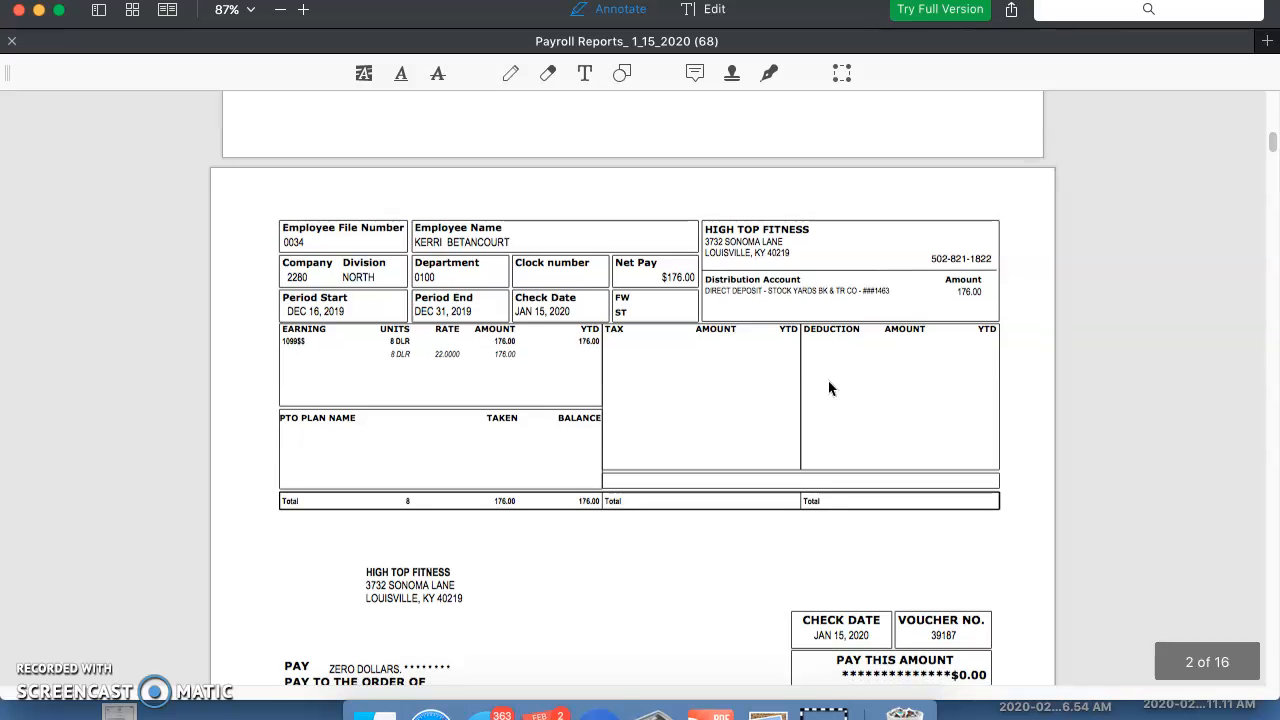
scroll(829, 388, down, 3)
scroll(828, 388, down, 1)
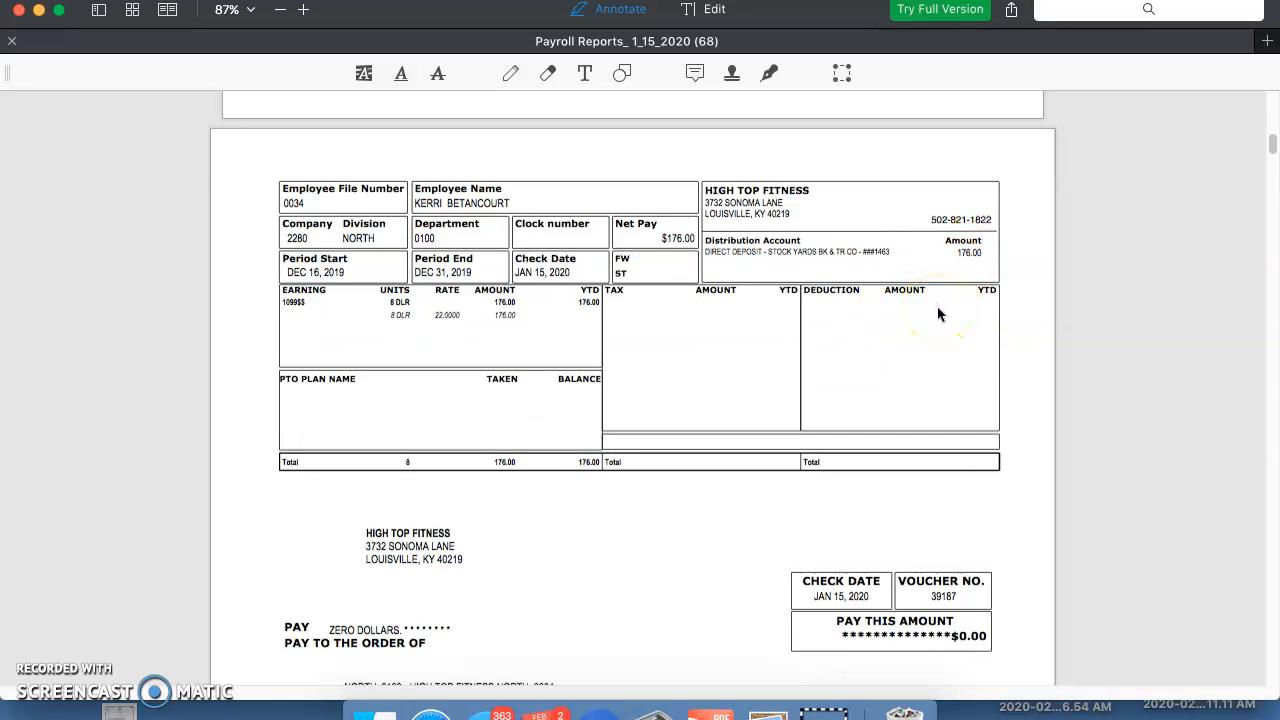
scroll(938, 308, down, 10)
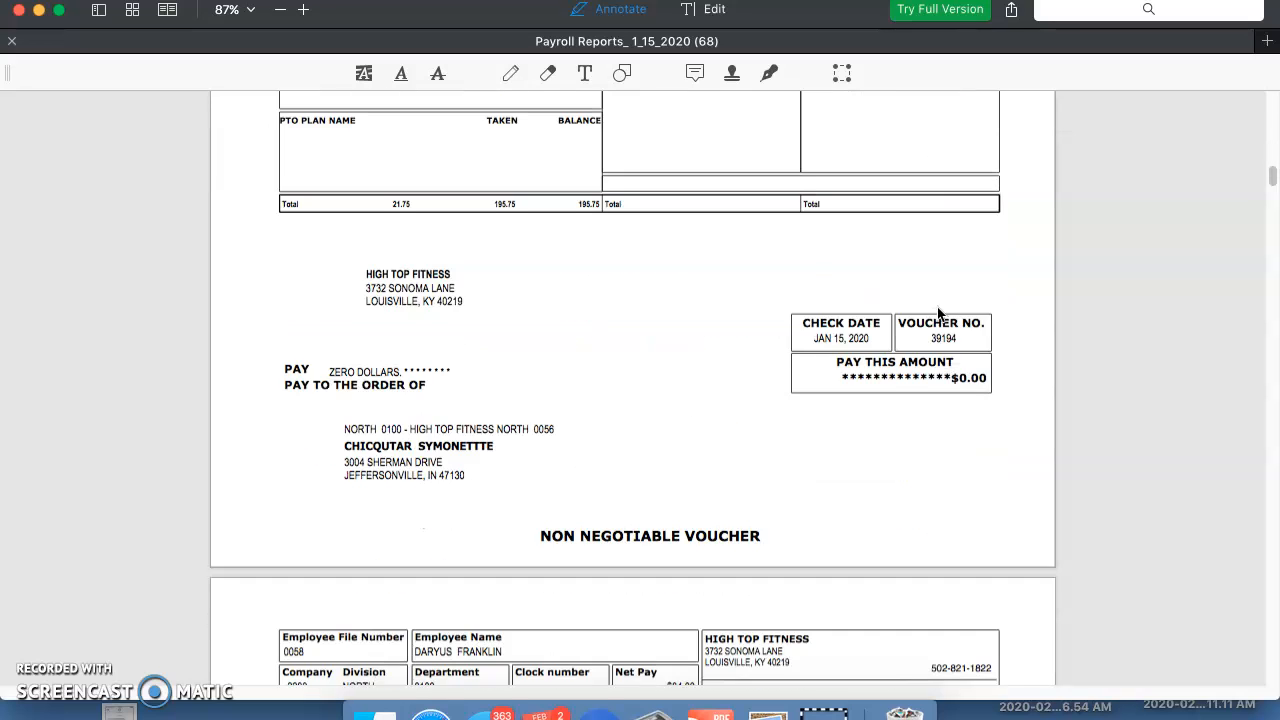
scroll(938, 308, up, 4)
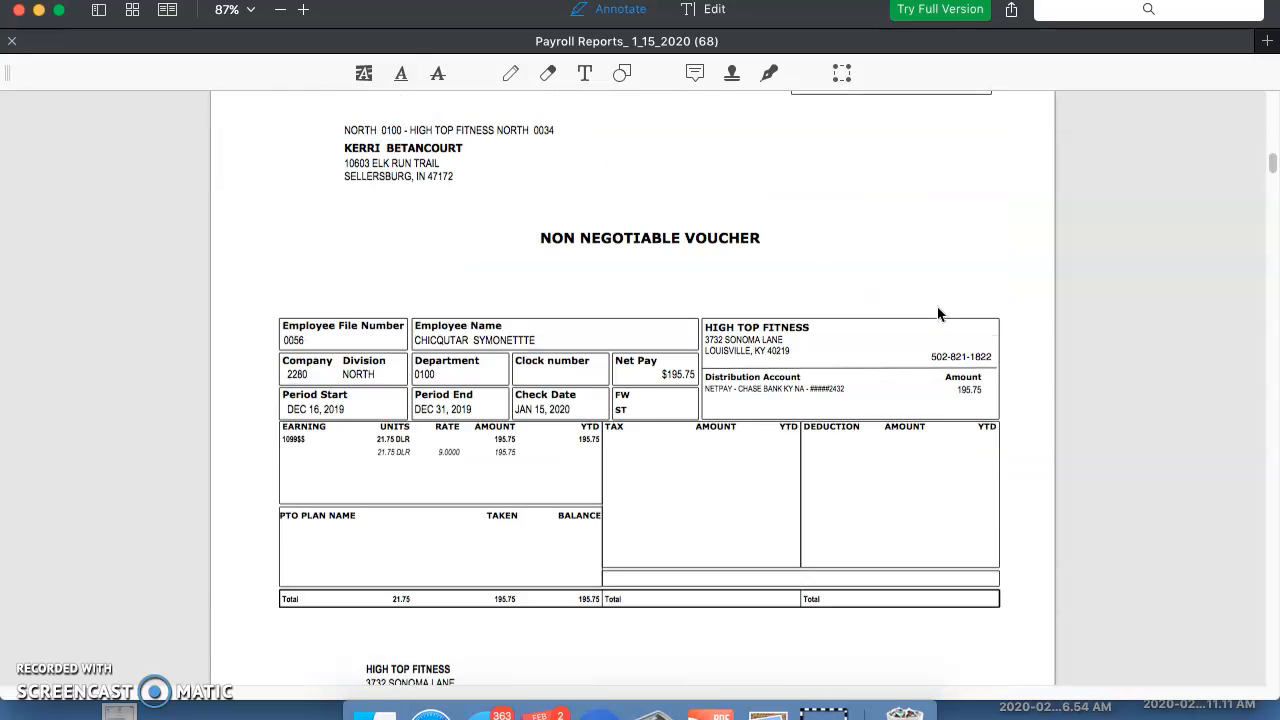
Compare the earnings, net pay and distribution accounts on the two employee vouchers on page 2 of the payroll PDF
scroll(938, 314, down, 10)
scroll(938, 314, up, 7)
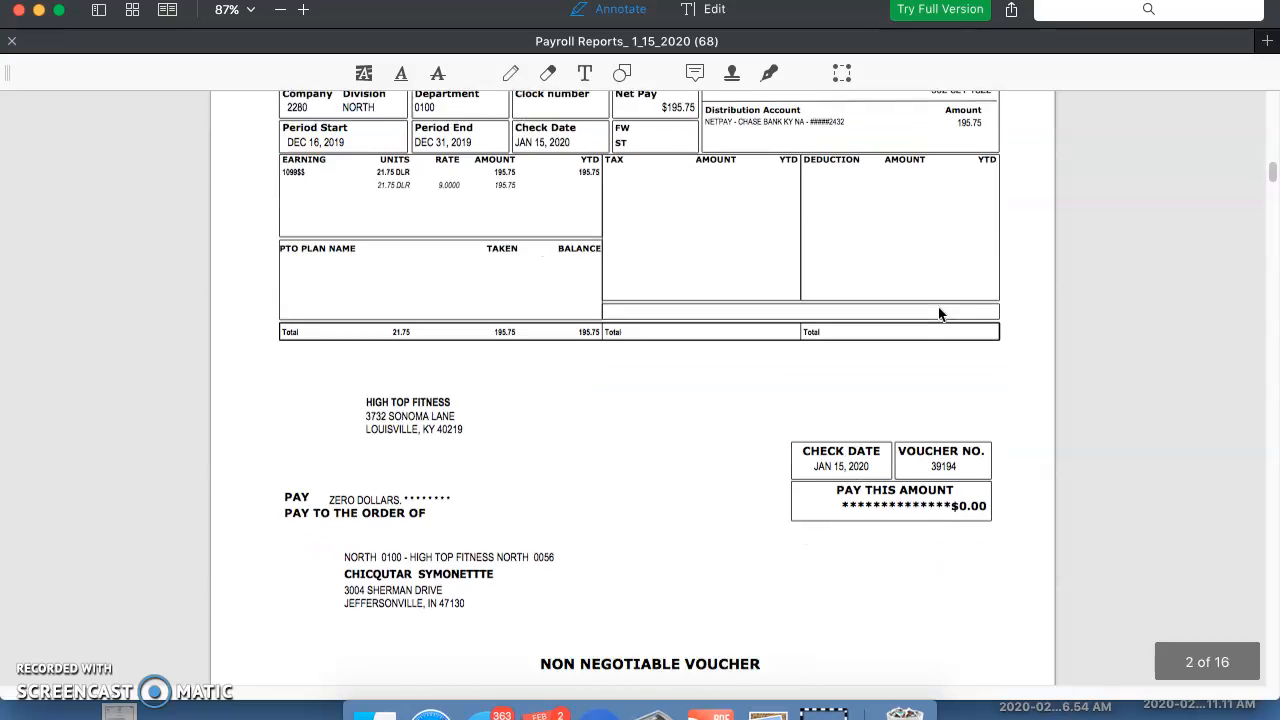
scroll(938, 314, down, 5)
scroll(938, 314, up, 8)
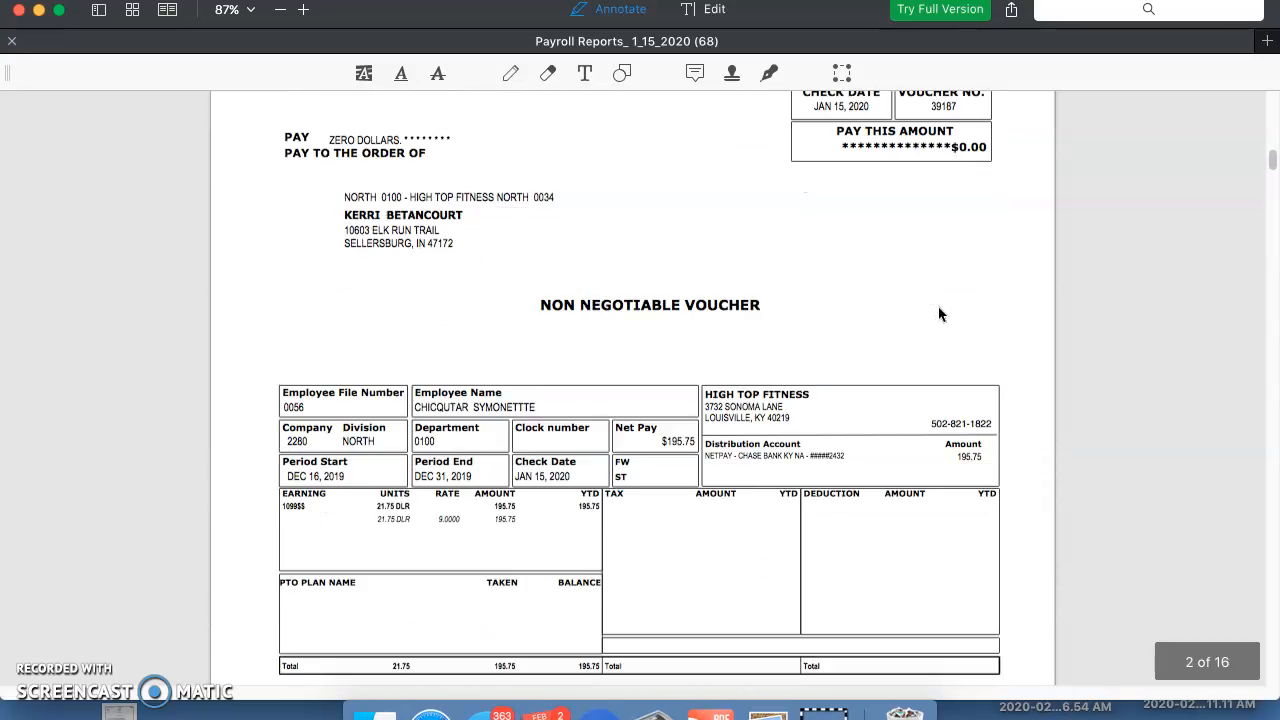
scroll(938, 314, down, 2)
scroll(938, 314, down, 5)
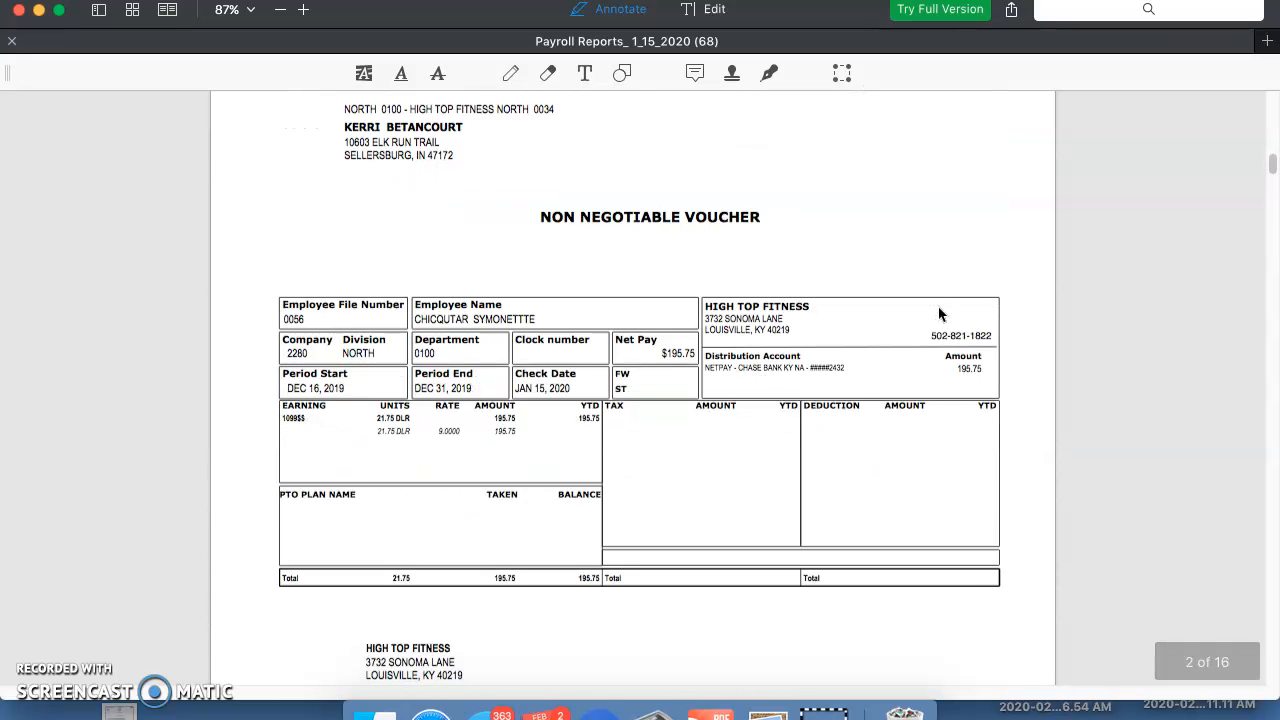
scroll(938, 314, up, 5)
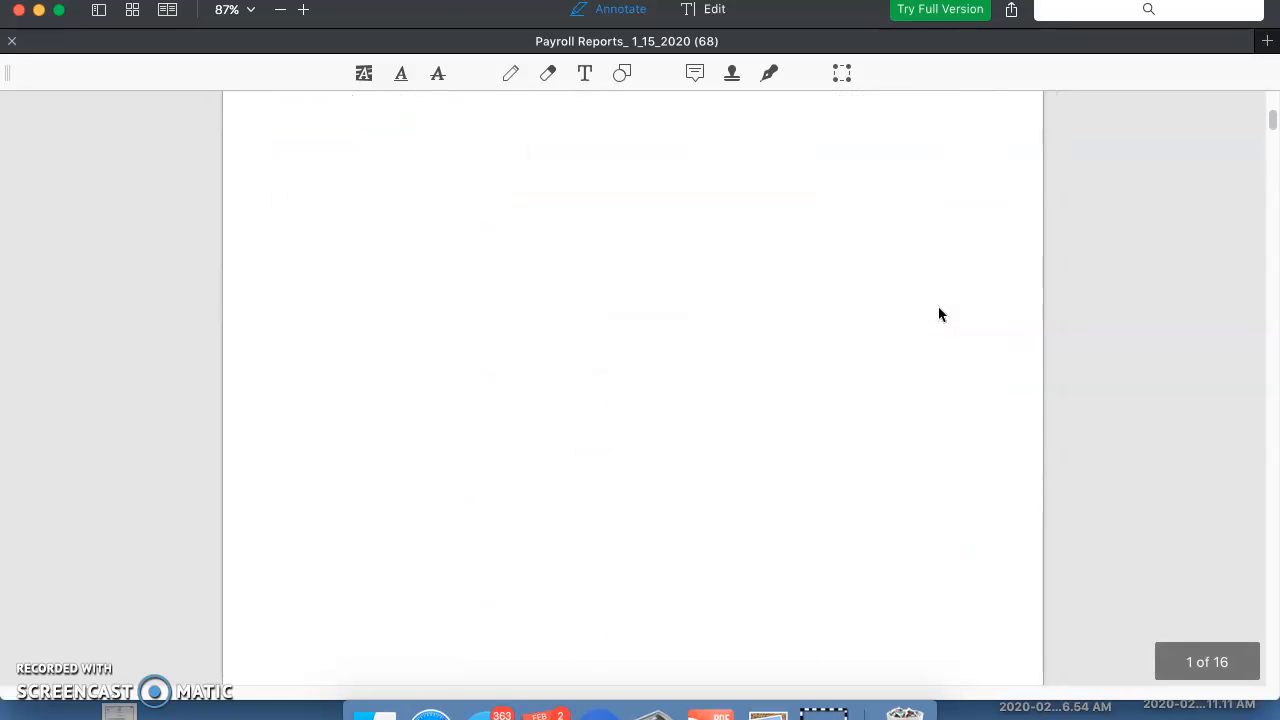
scroll(938, 314, down, 5)
scroll(938, 314, up, 1)
scroll(938, 314, up, 3)
scroll(938, 314, down, 4)
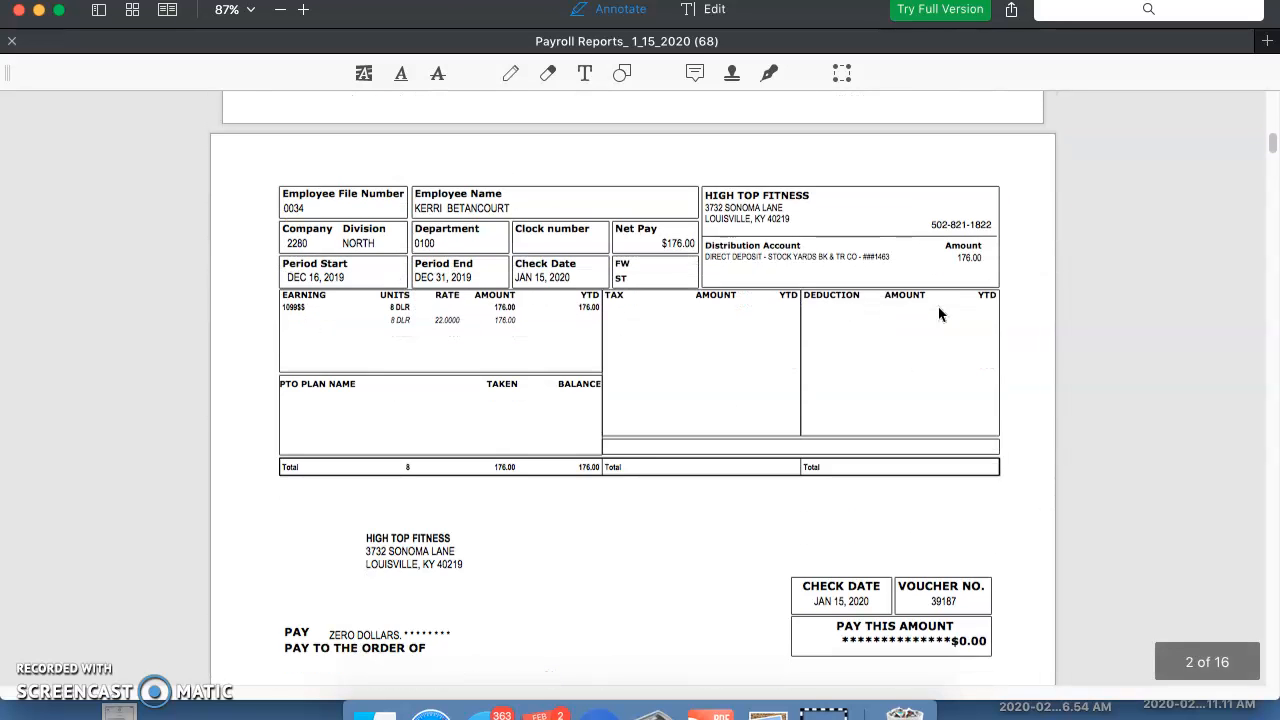
scroll(938, 314, down, 1)
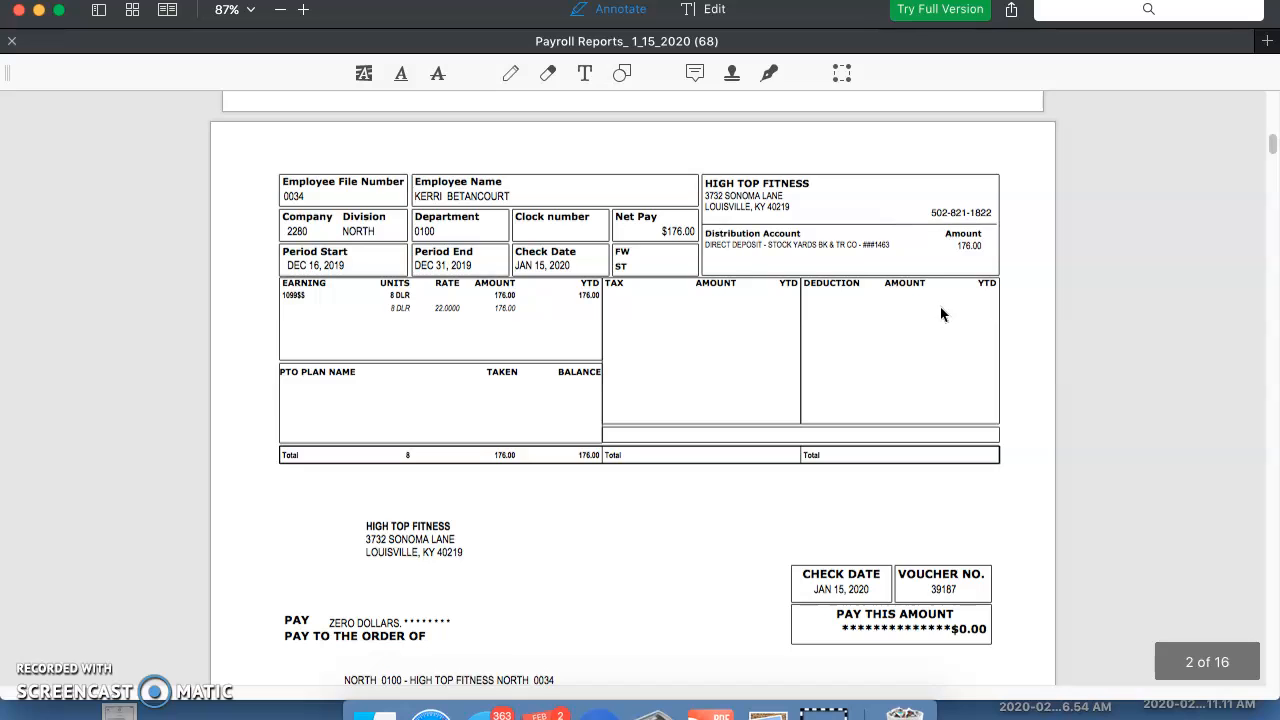
right_click(940, 314)
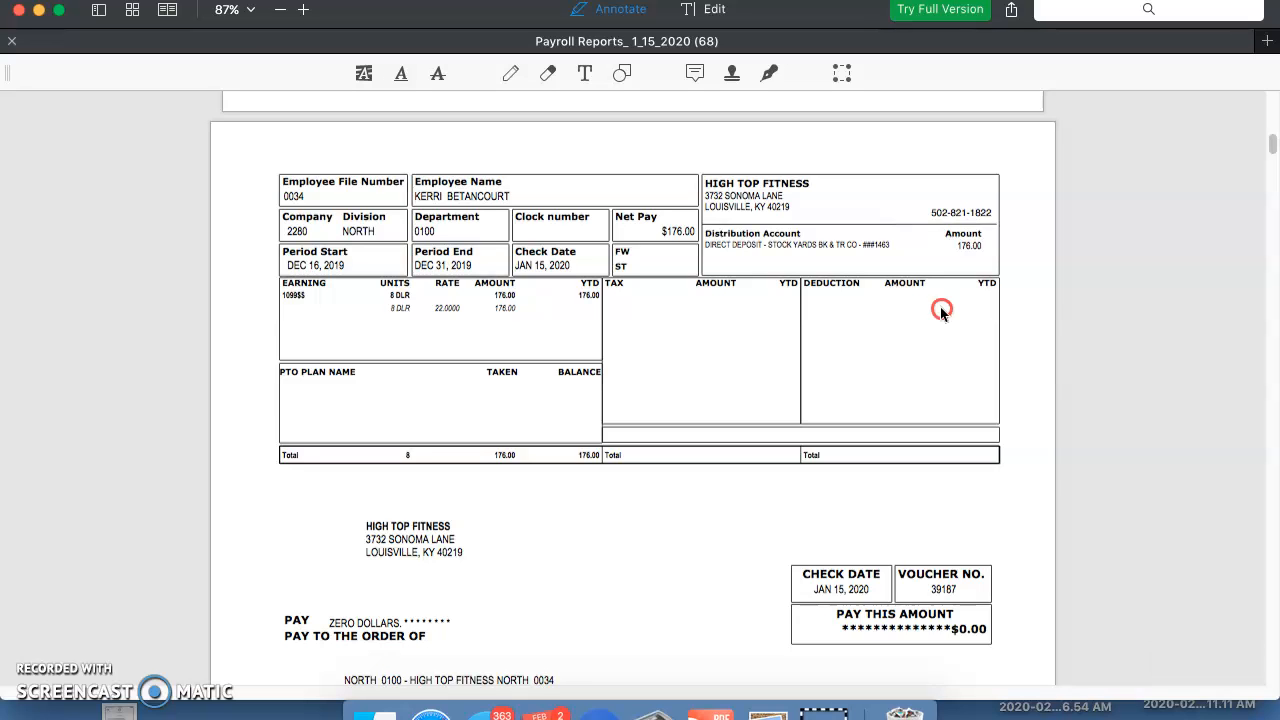
click(702, 408)
scroll(710, 408, down, 10)
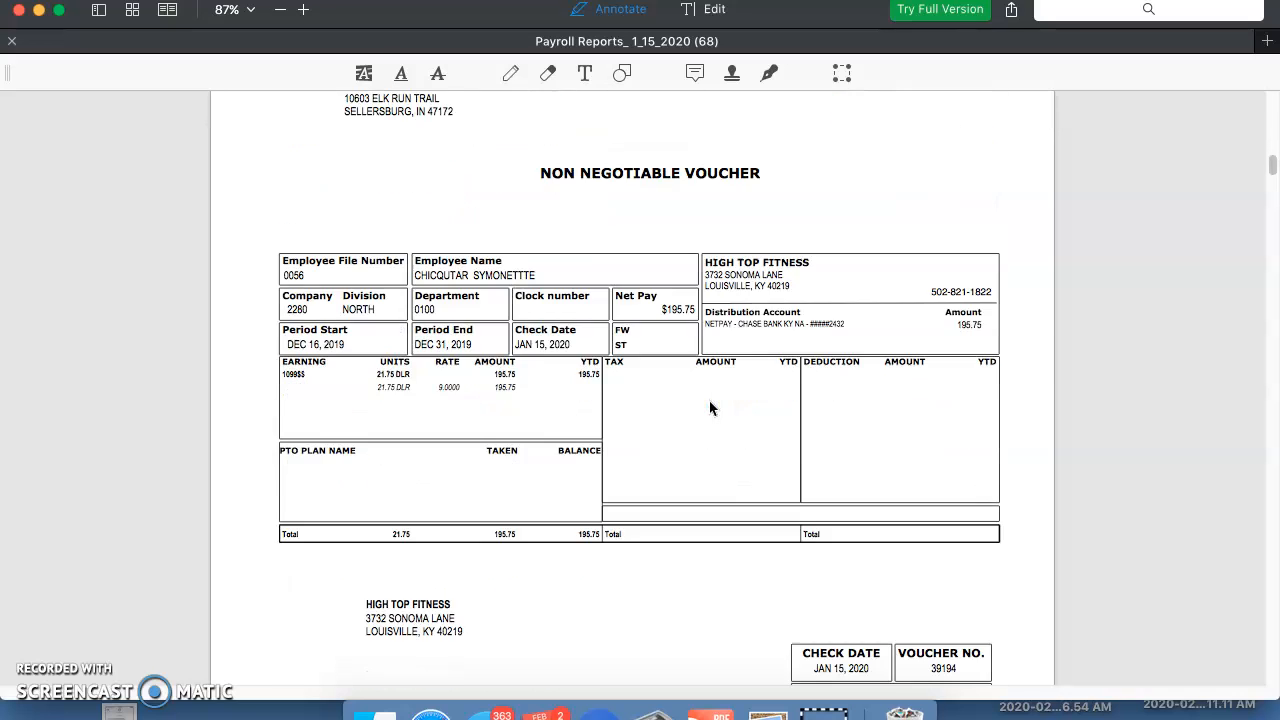
scroll(711, 409, up, 4)
scroll(711, 409, down, 15)
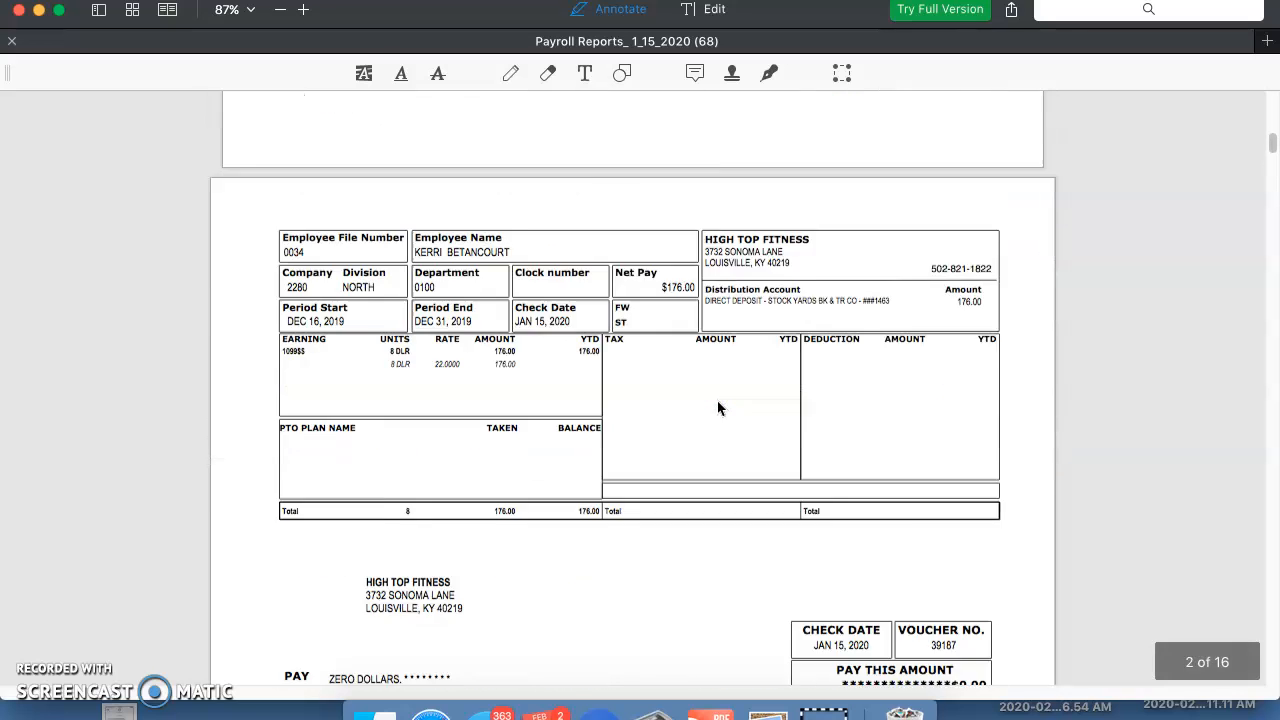
scroll(718, 408, up, 1)
scroll(718, 408, down, 10)
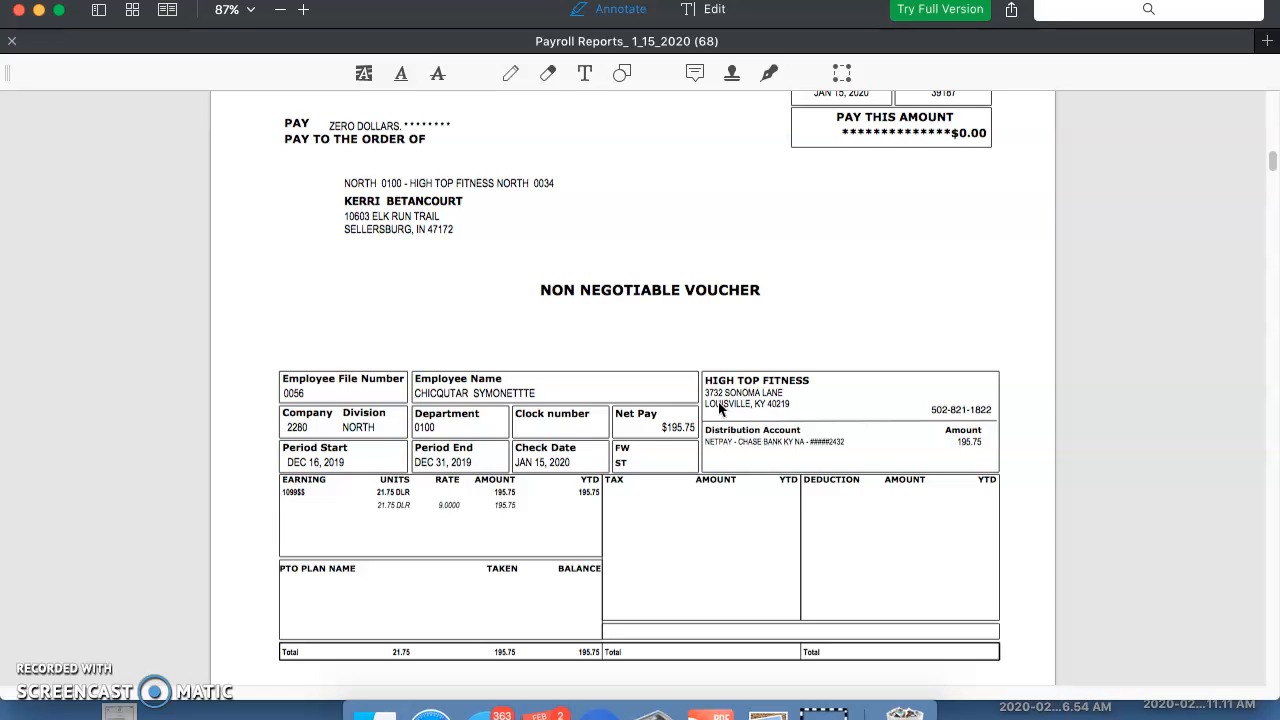
Review the employee vouchers on pages 3 and 4, including the taxes withheld on the salaried employee's voucher
scroll(718, 408, down, 15)
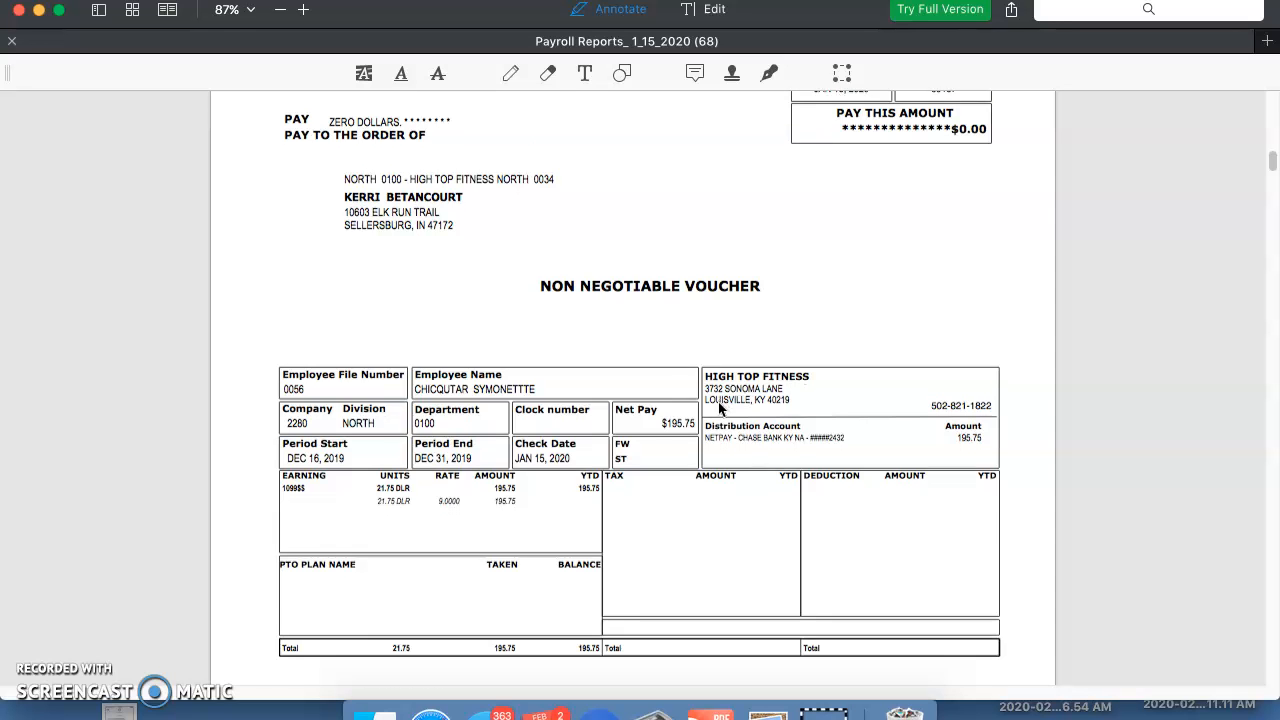
scroll(719, 408, down, 1)
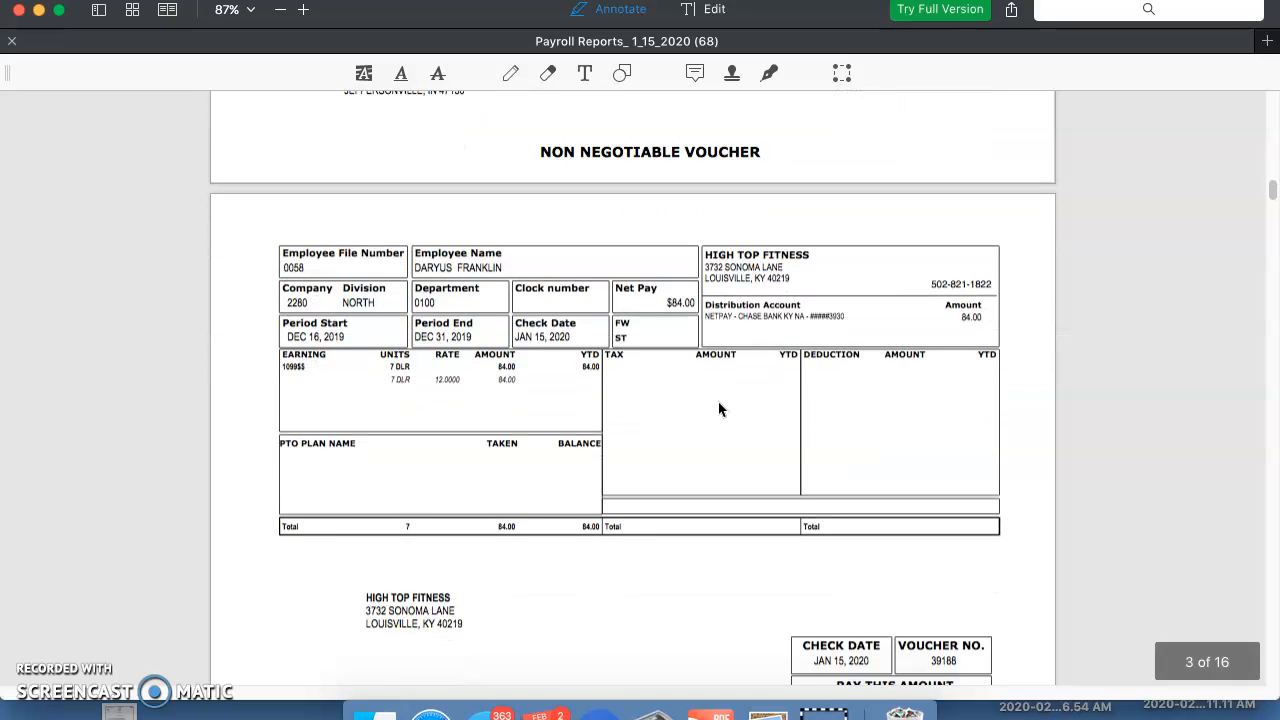
scroll(719, 408, down, 1)
scroll(718, 408, down, 5)
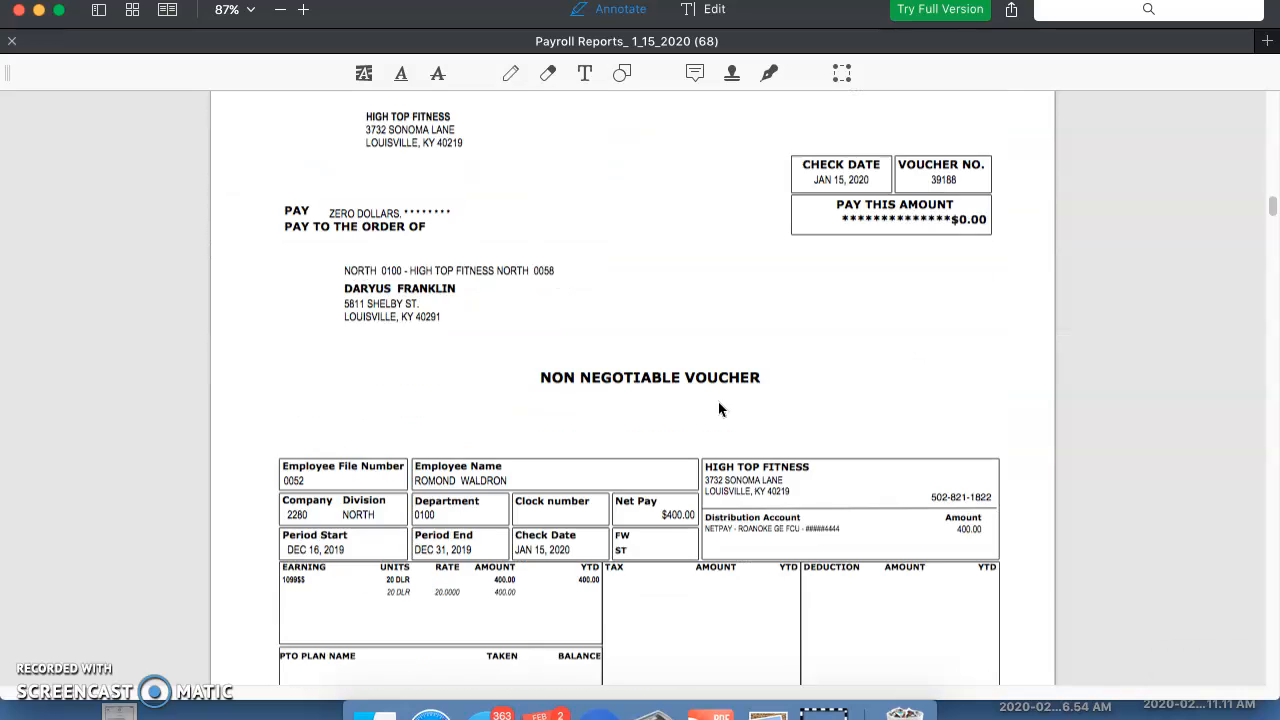
scroll(718, 408, down, 6)
scroll(718, 408, down, 6)
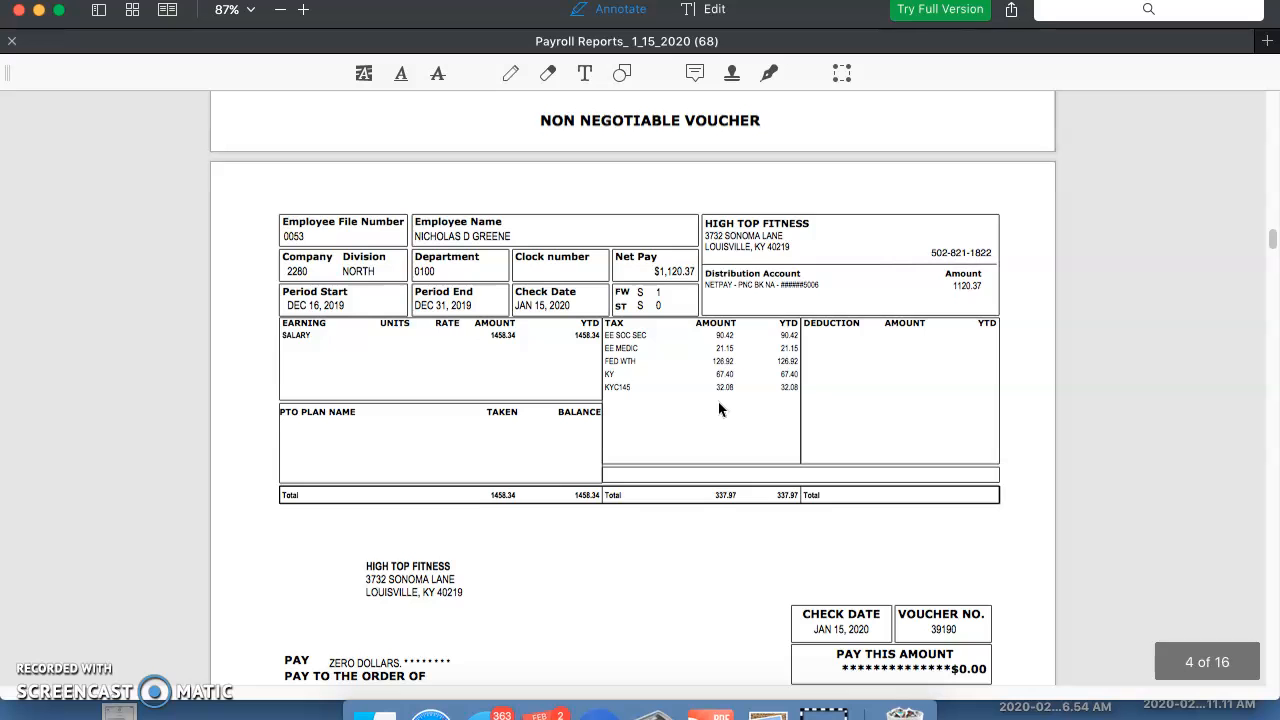
scroll(718, 408, down, 7)
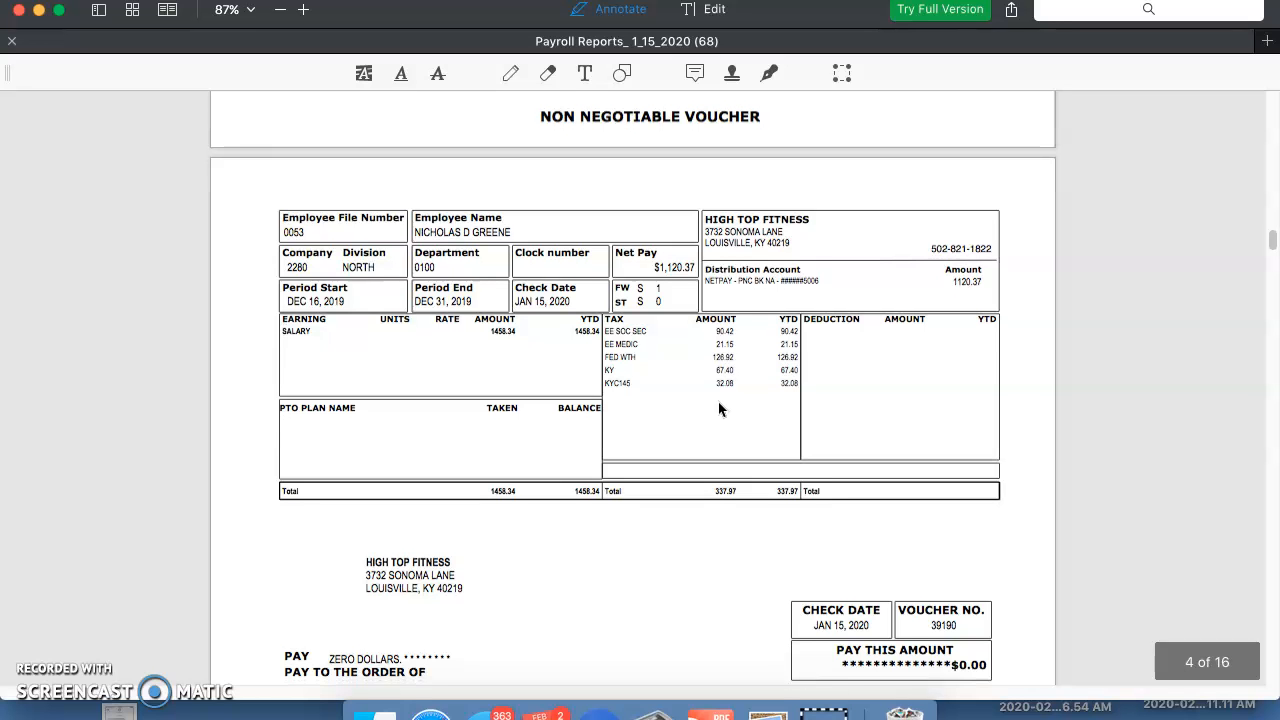
scroll(724, 406, down, 1)
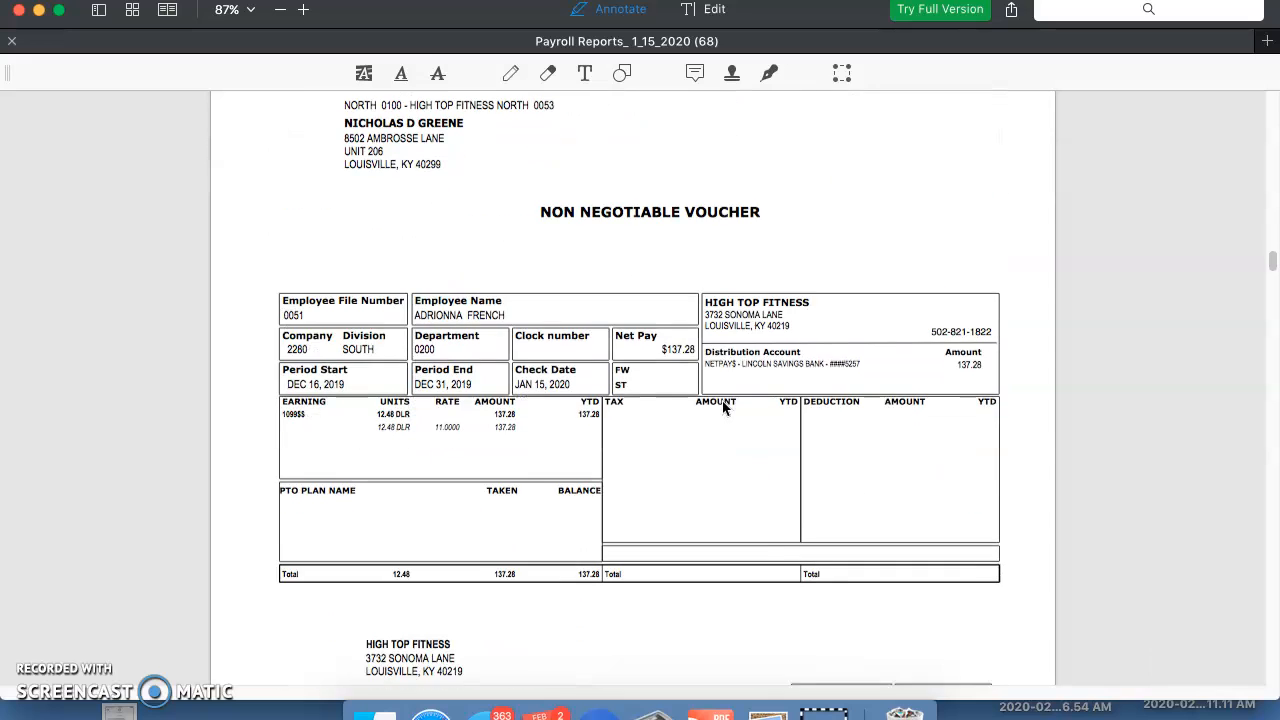
click(726, 405)
Review the remaining employee vouchers on pages 5 and 6 of the payroll PDF
scroll(729, 402, down, 9)
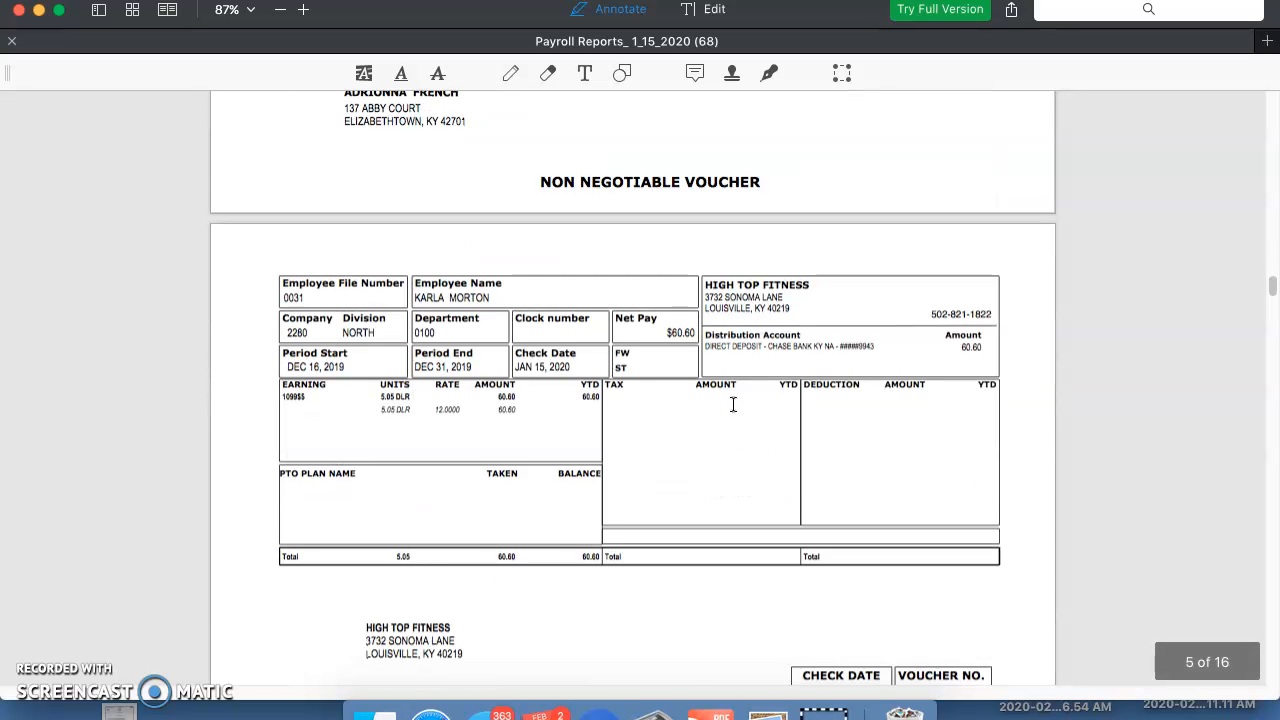
scroll(733, 404, down, 5)
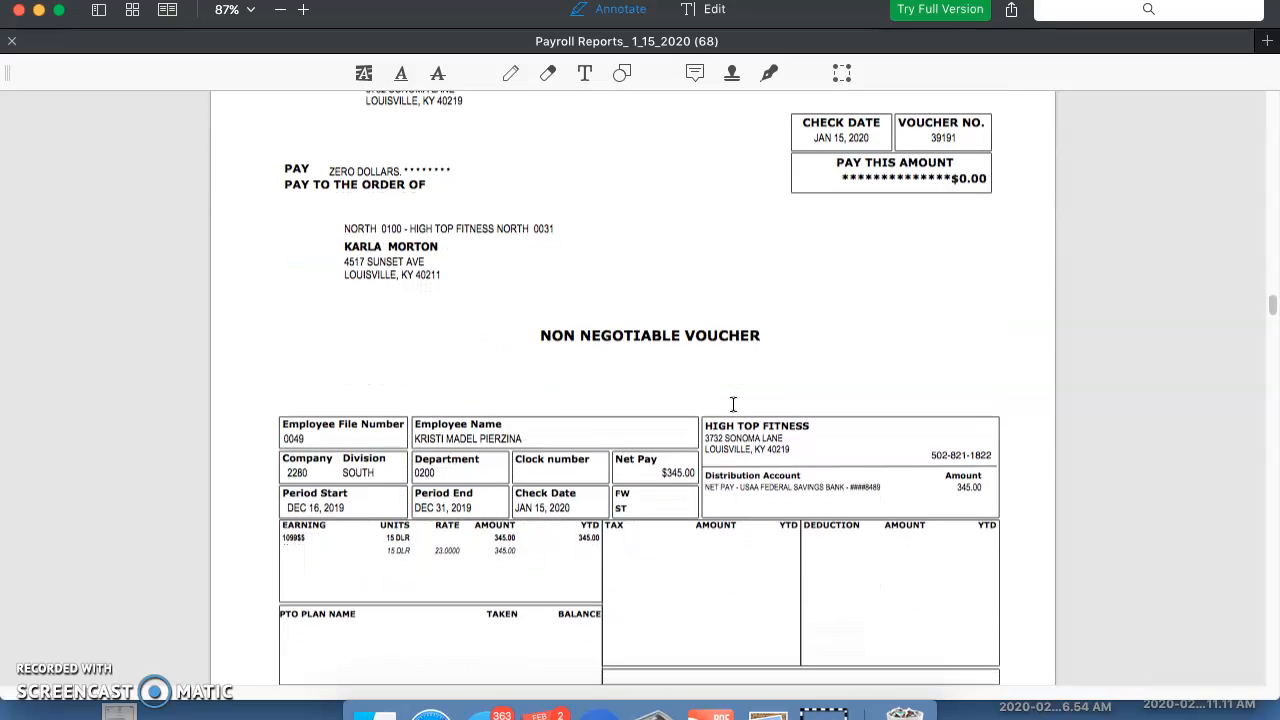
scroll(733, 404, down, 2)
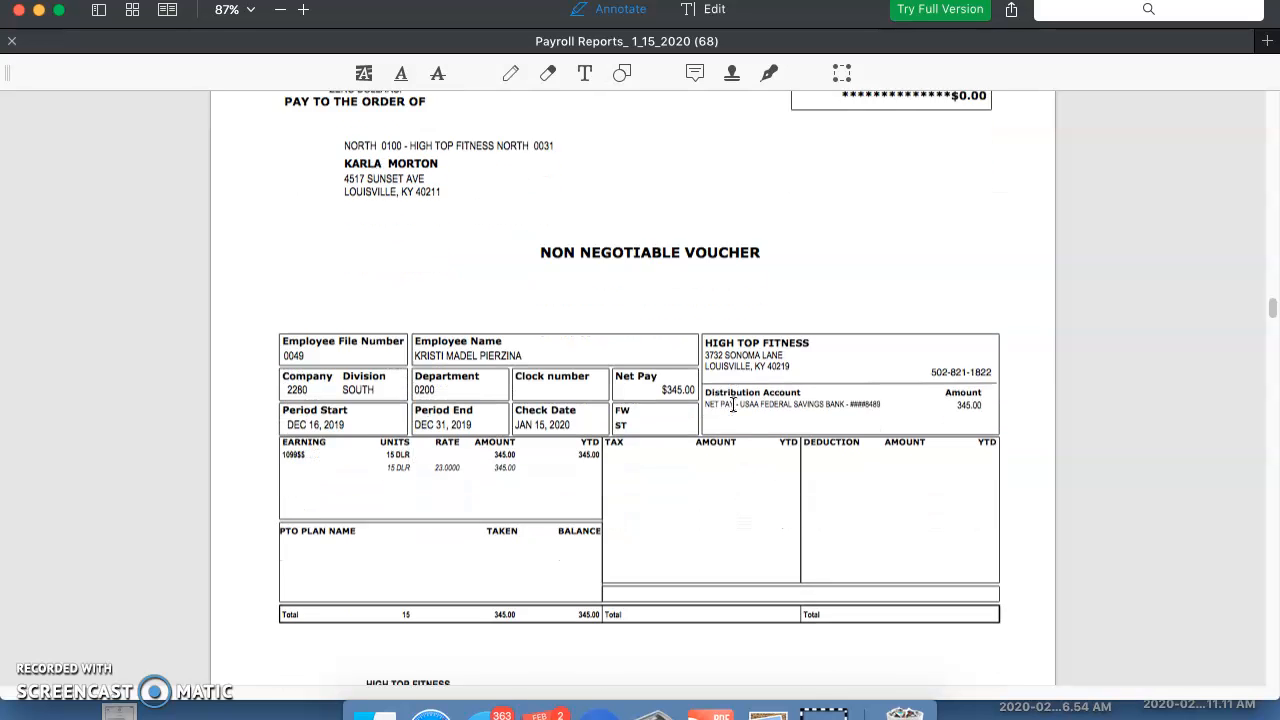
scroll(733, 404, down, 2)
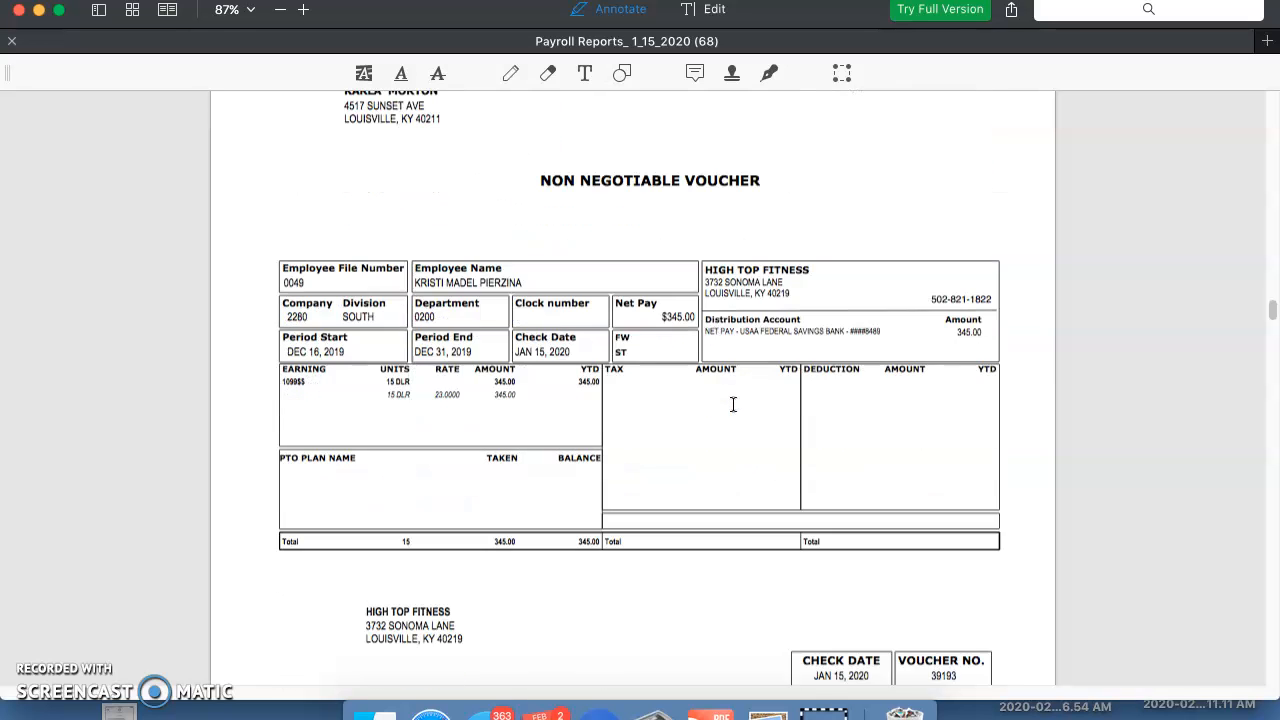
scroll(733, 404, up, 3)
scroll(733, 408, down, 10)
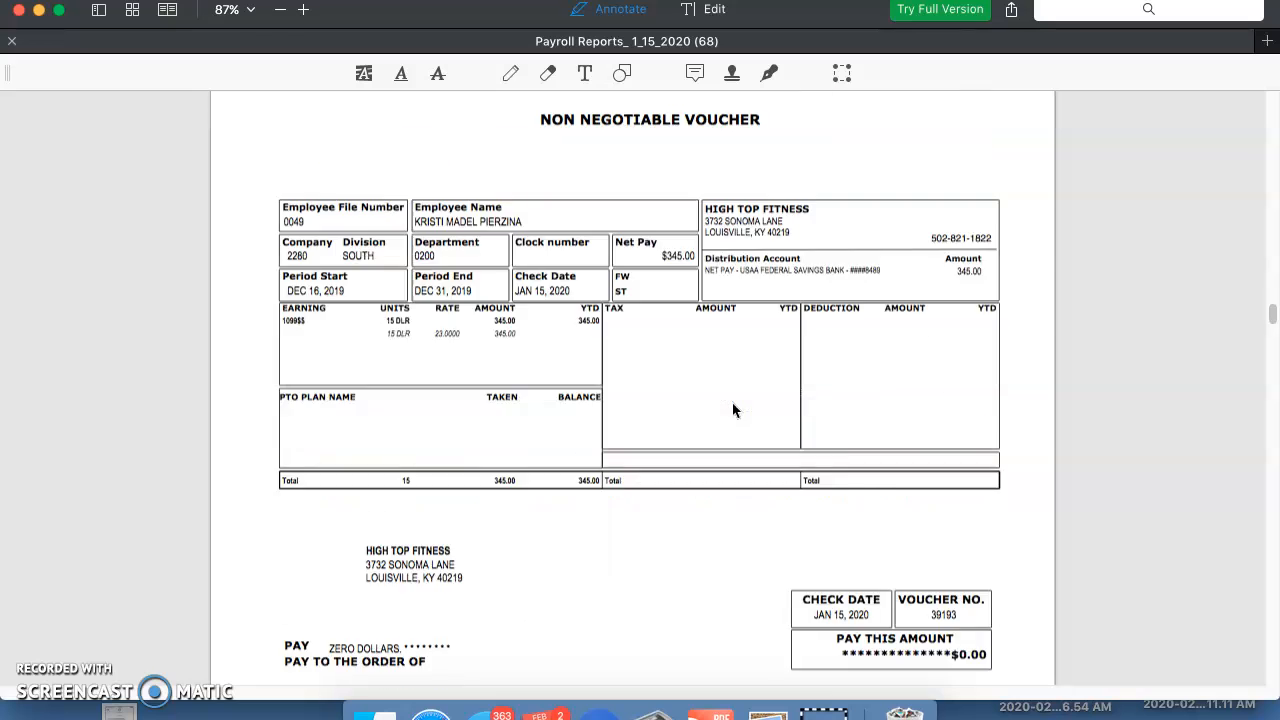
scroll(733, 408, down, 1)
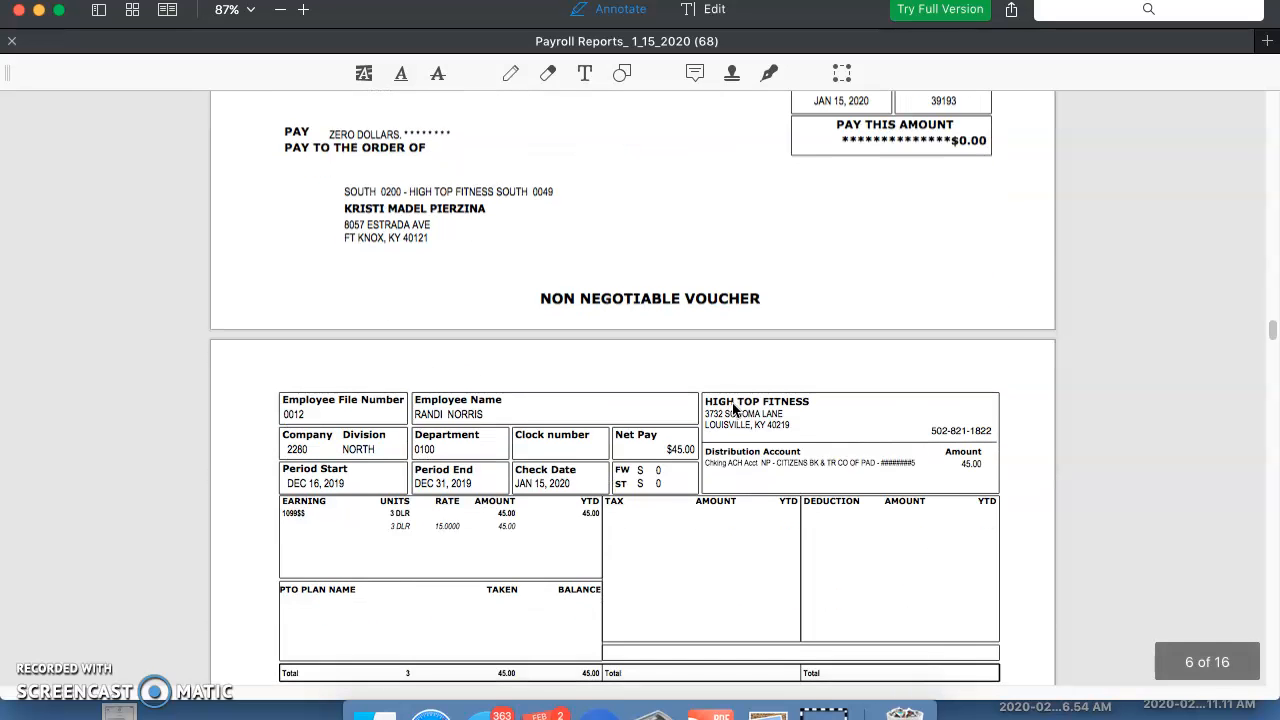
Examine the ACH Direct Deposit report for its source banks, destination banks, payee amounts and subtotals
scroll(733, 408, down, 15)
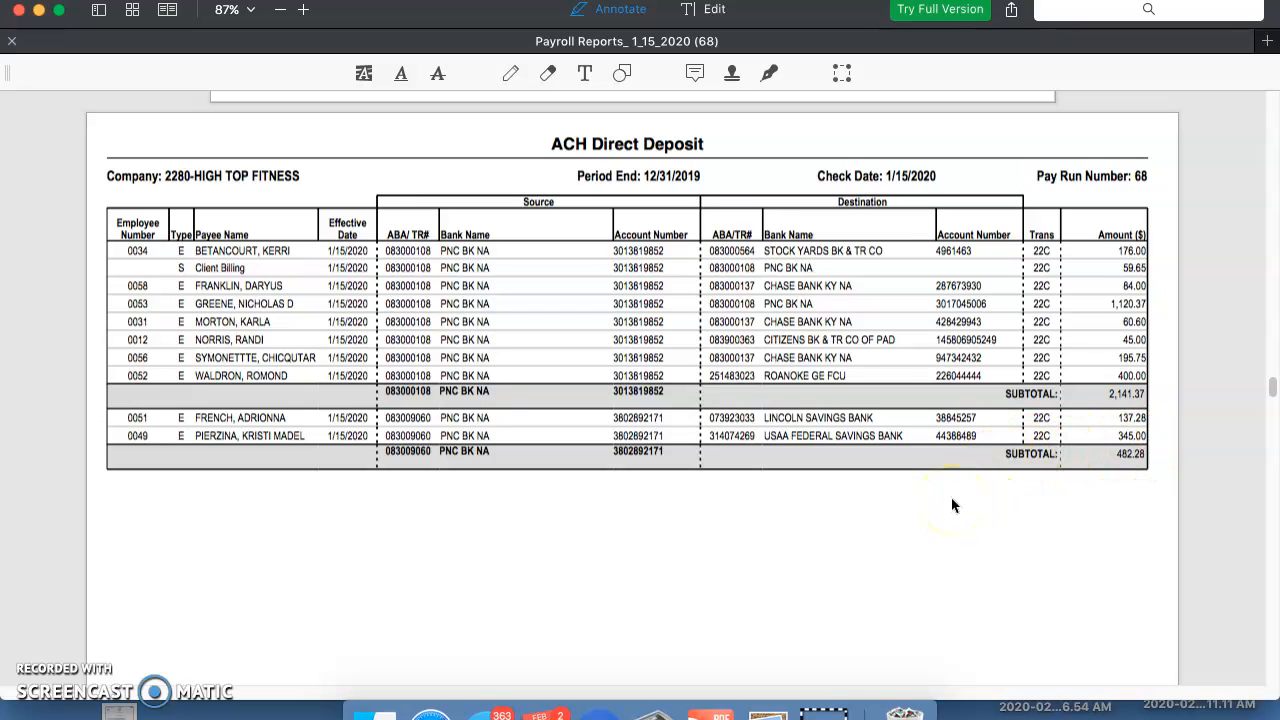
scroll(853, 433, down, 1)
scroll(855, 434, down, 5)
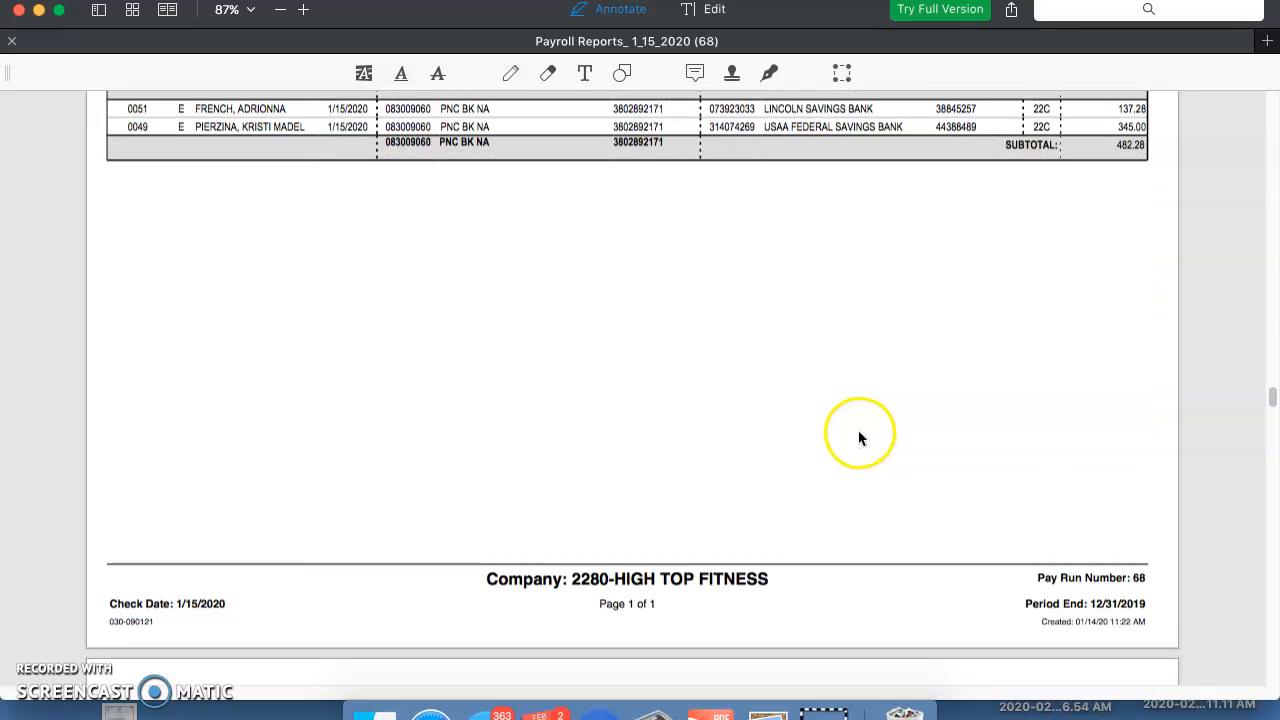
scroll(858, 436, up, 10)
scroll(858, 437, down, 4)
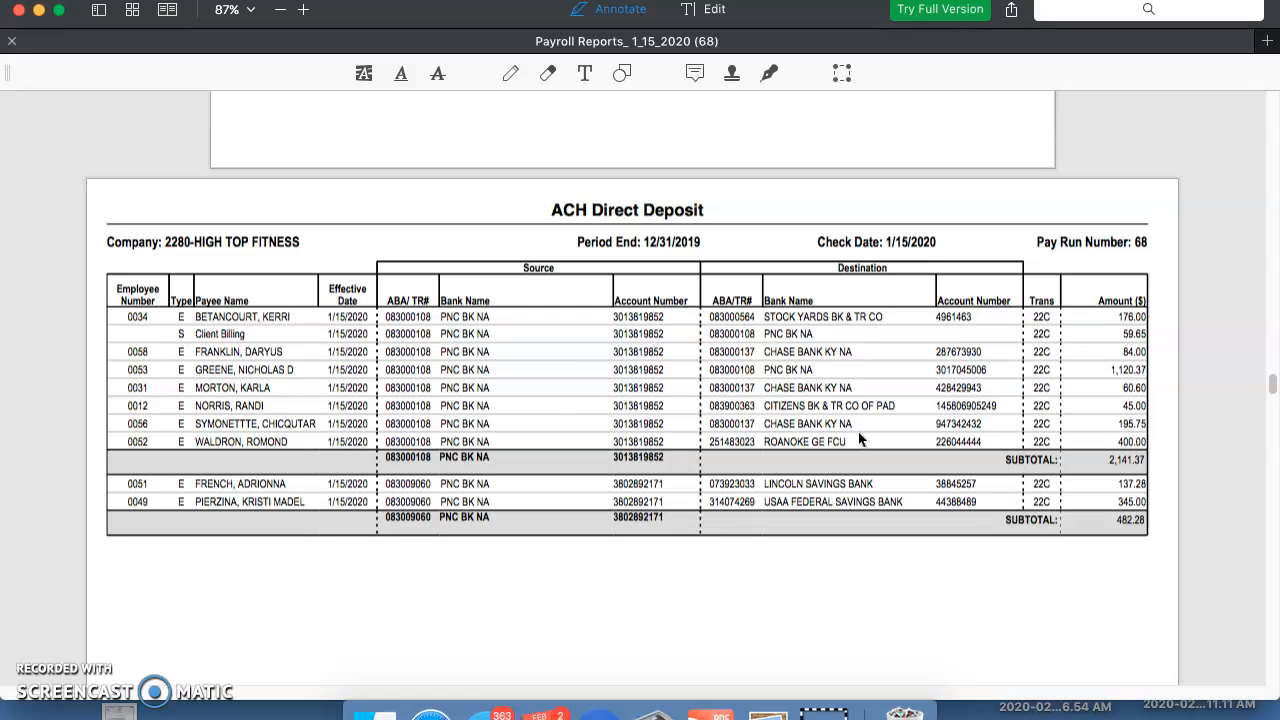
scroll(835, 409, down, 10)
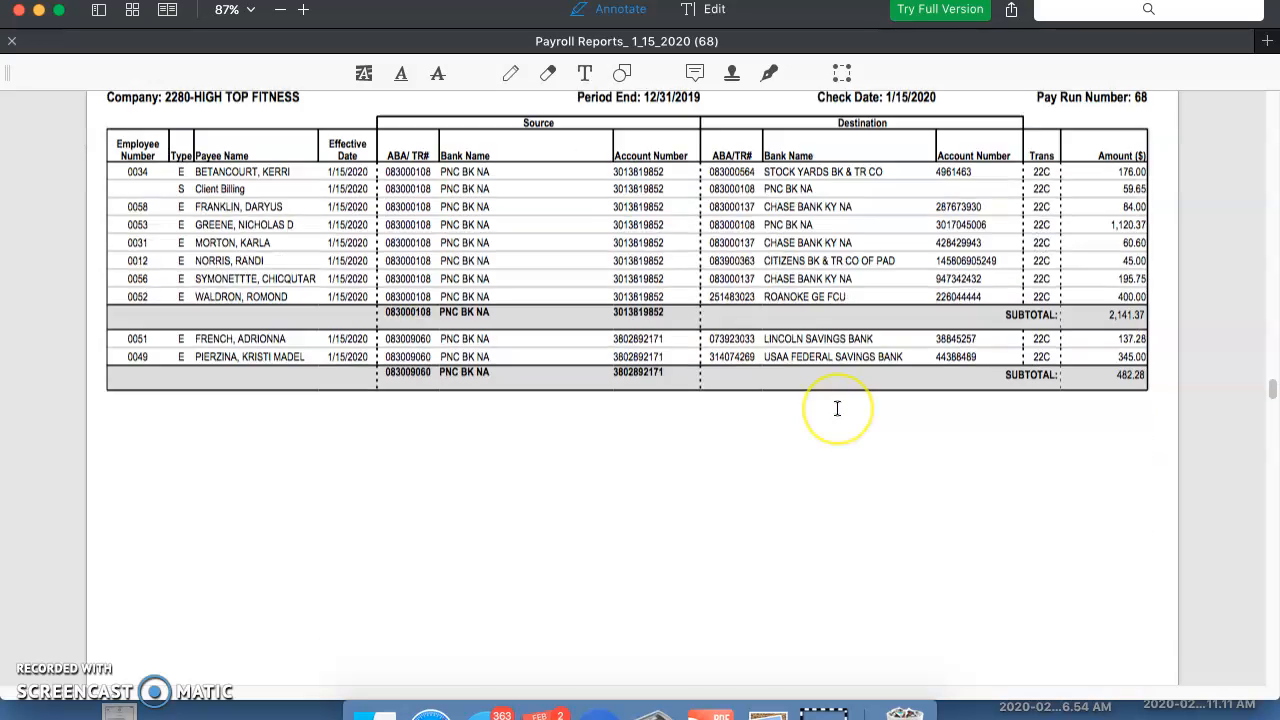
scroll(837, 408, down, 5)
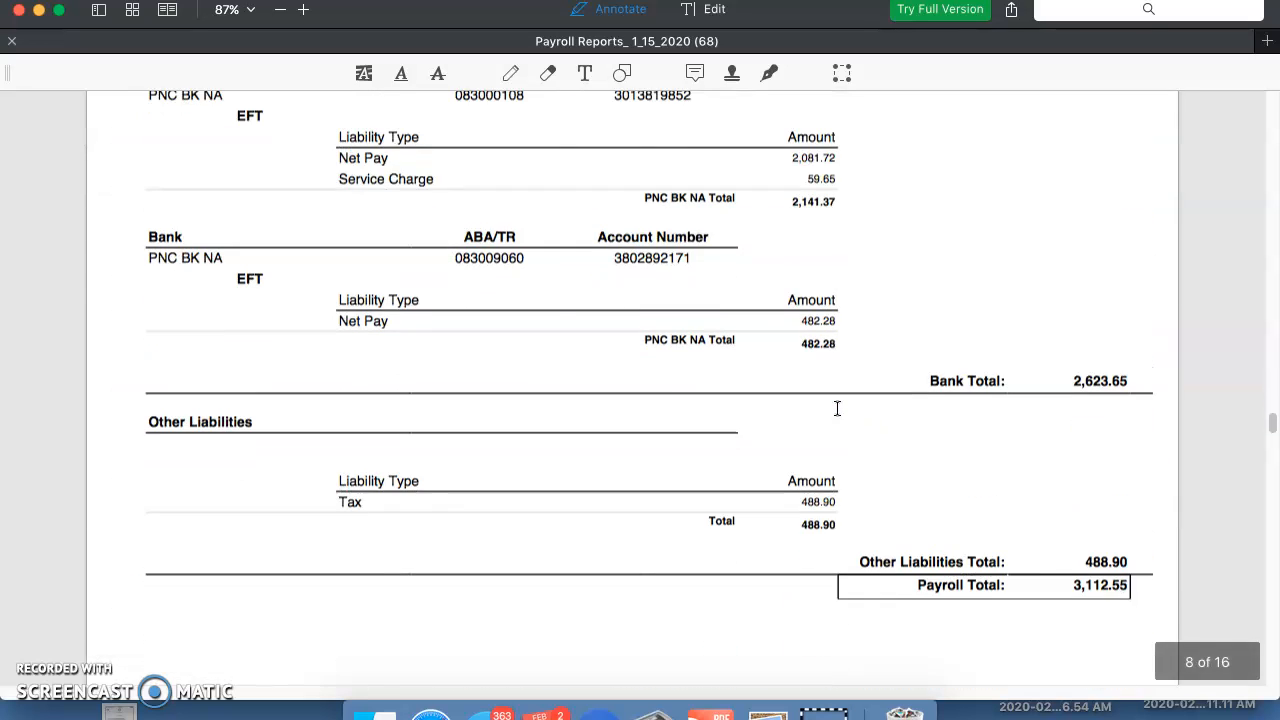
scroll(837, 408, up, 20)
scroll(836, 409, down, 1)
scroll(836, 409, down, 2)
Examine the Cash Analysis Detail Report on page 8 for its bank, other liabilities and payroll totals
scroll(830, 403, down, 15)
scroll(831, 410, down, 5)
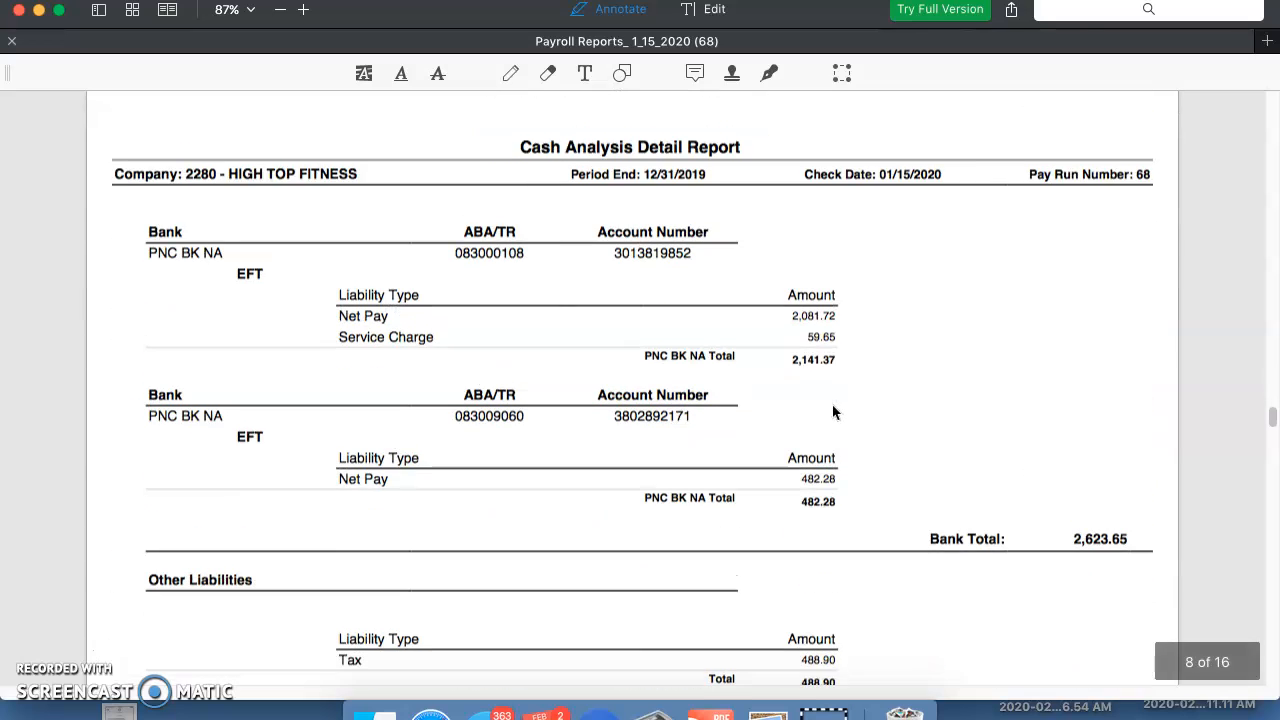
scroll(840, 409, down, 1)
scroll(840, 409, down, 1)
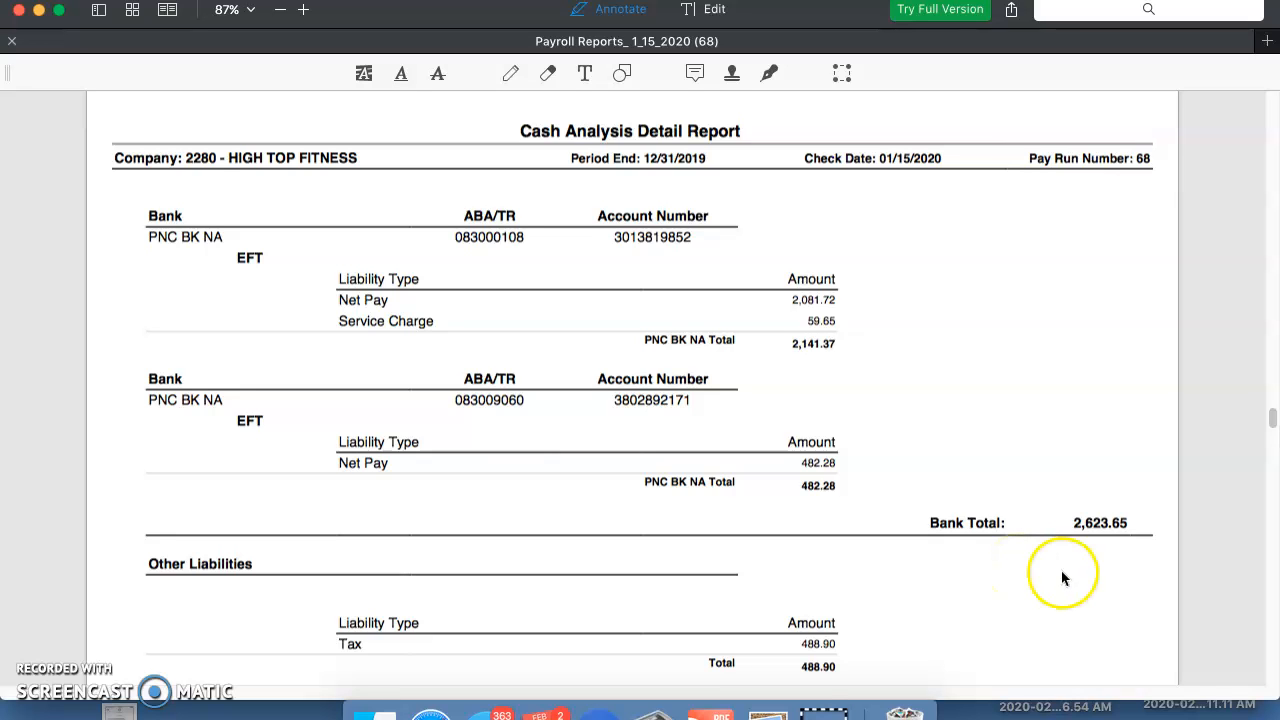
scroll(1075, 573, down, 2)
scroll(1075, 573, down, 5)
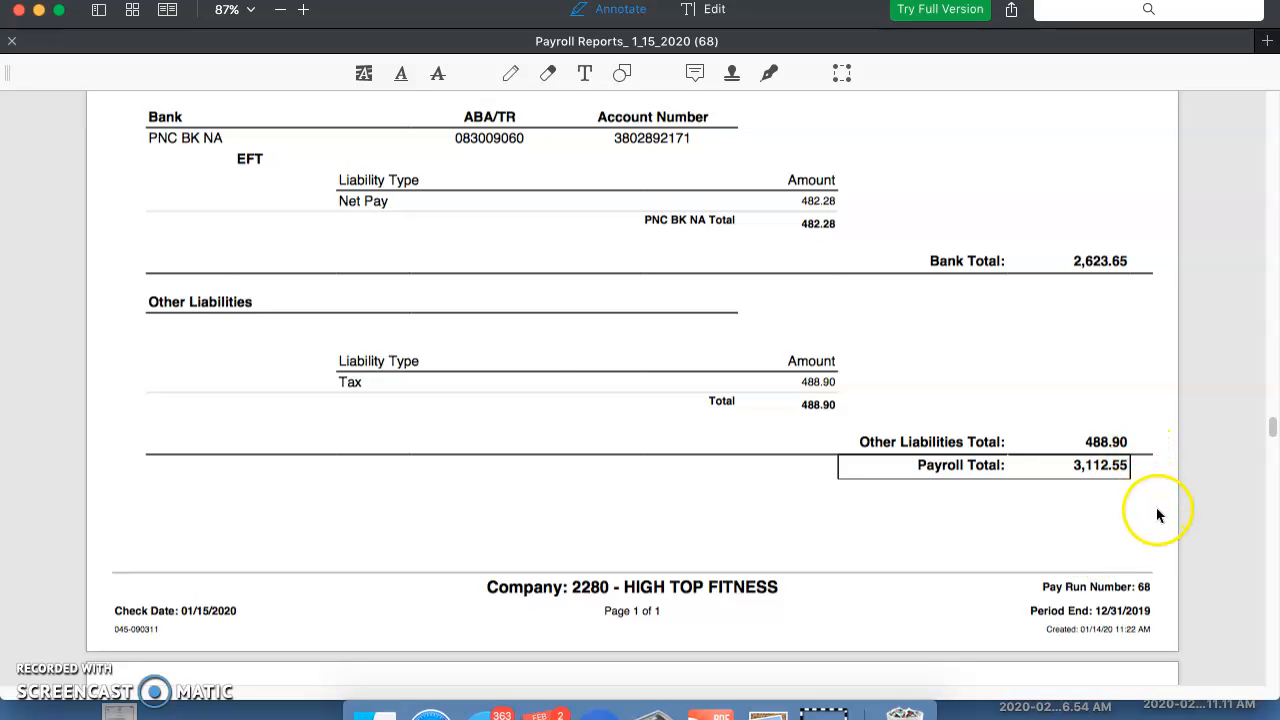
Look past the Check Reconciliation page to the Check Register by Department report on page 10
scroll(1148, 519, down, 10)
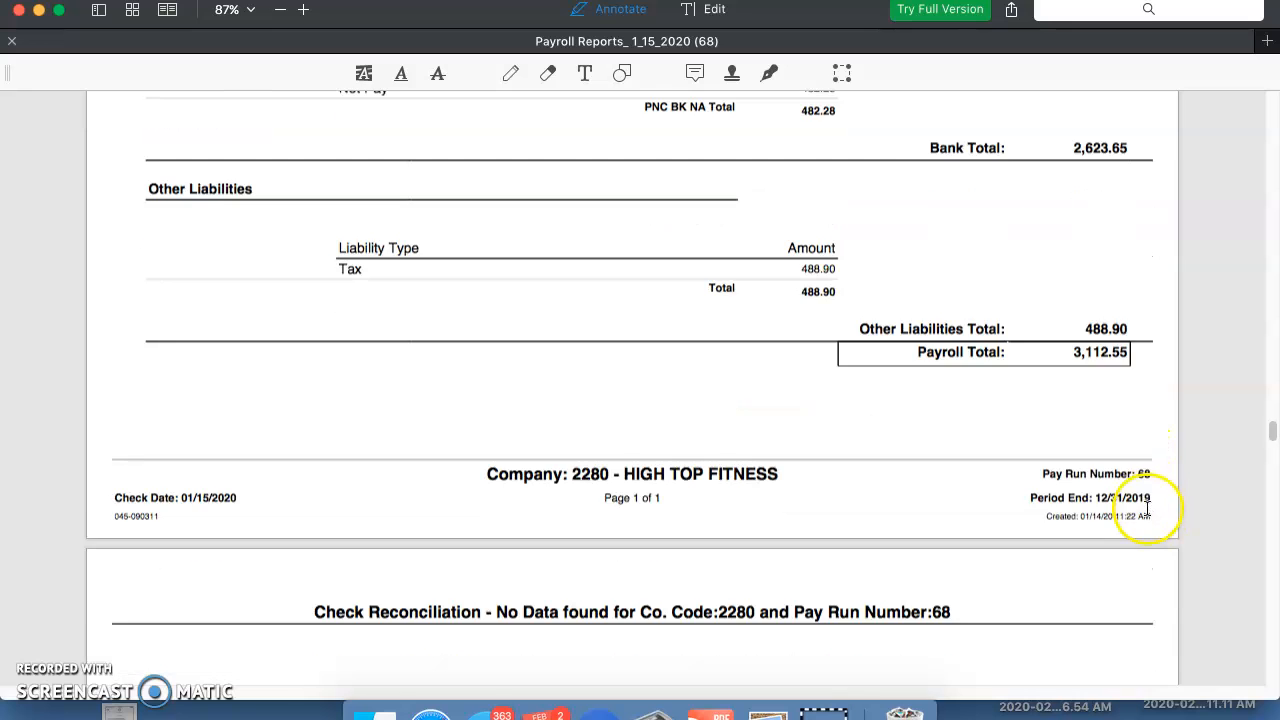
scroll(1148, 519, down, 20)
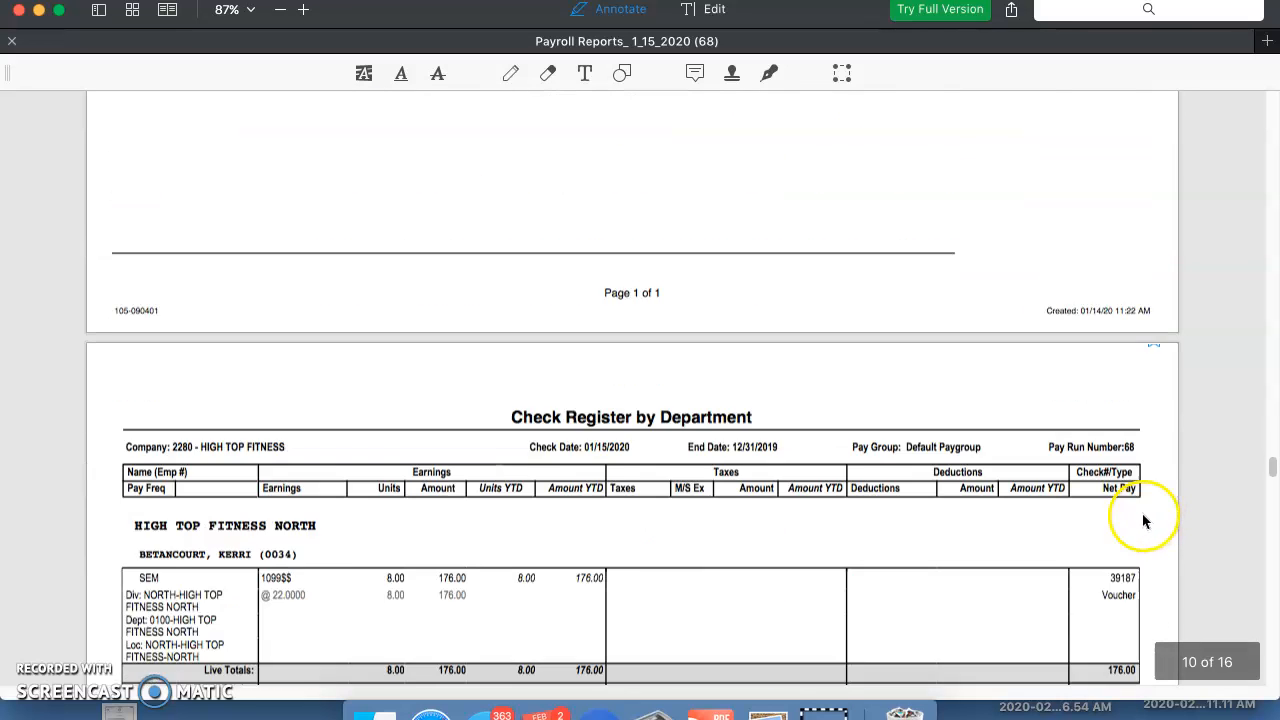
scroll(1143, 520, up, 12)
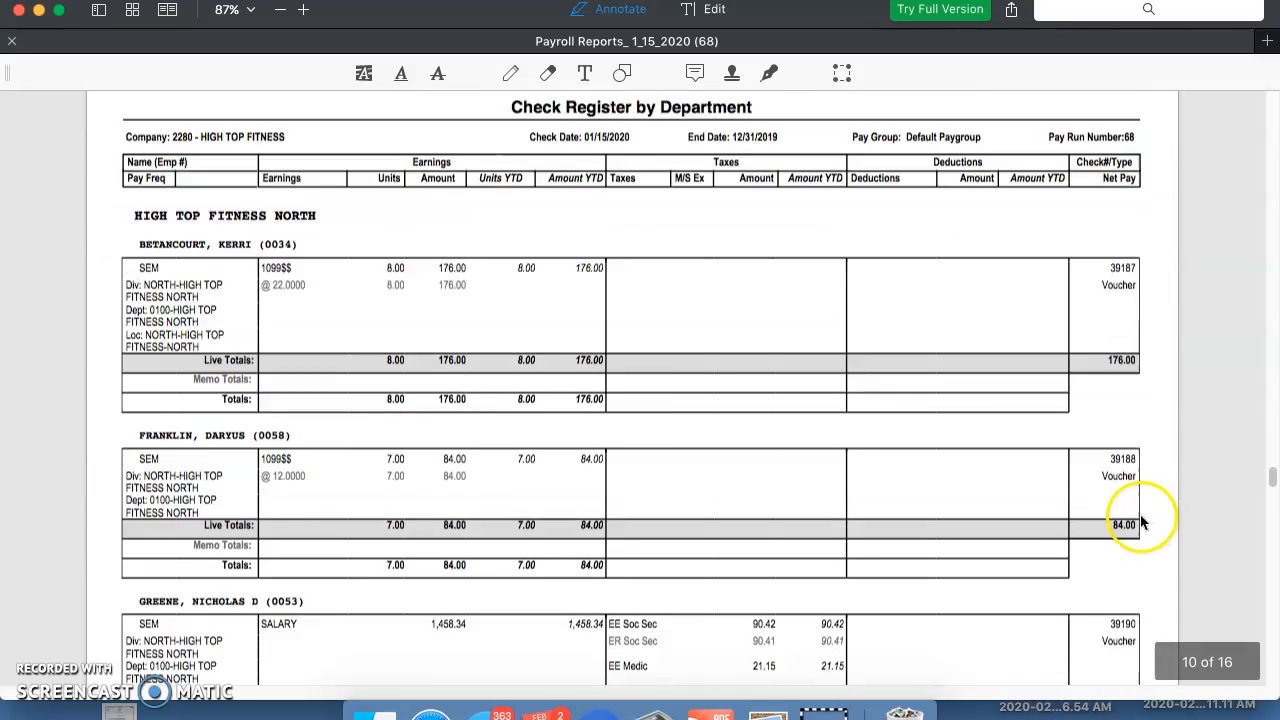